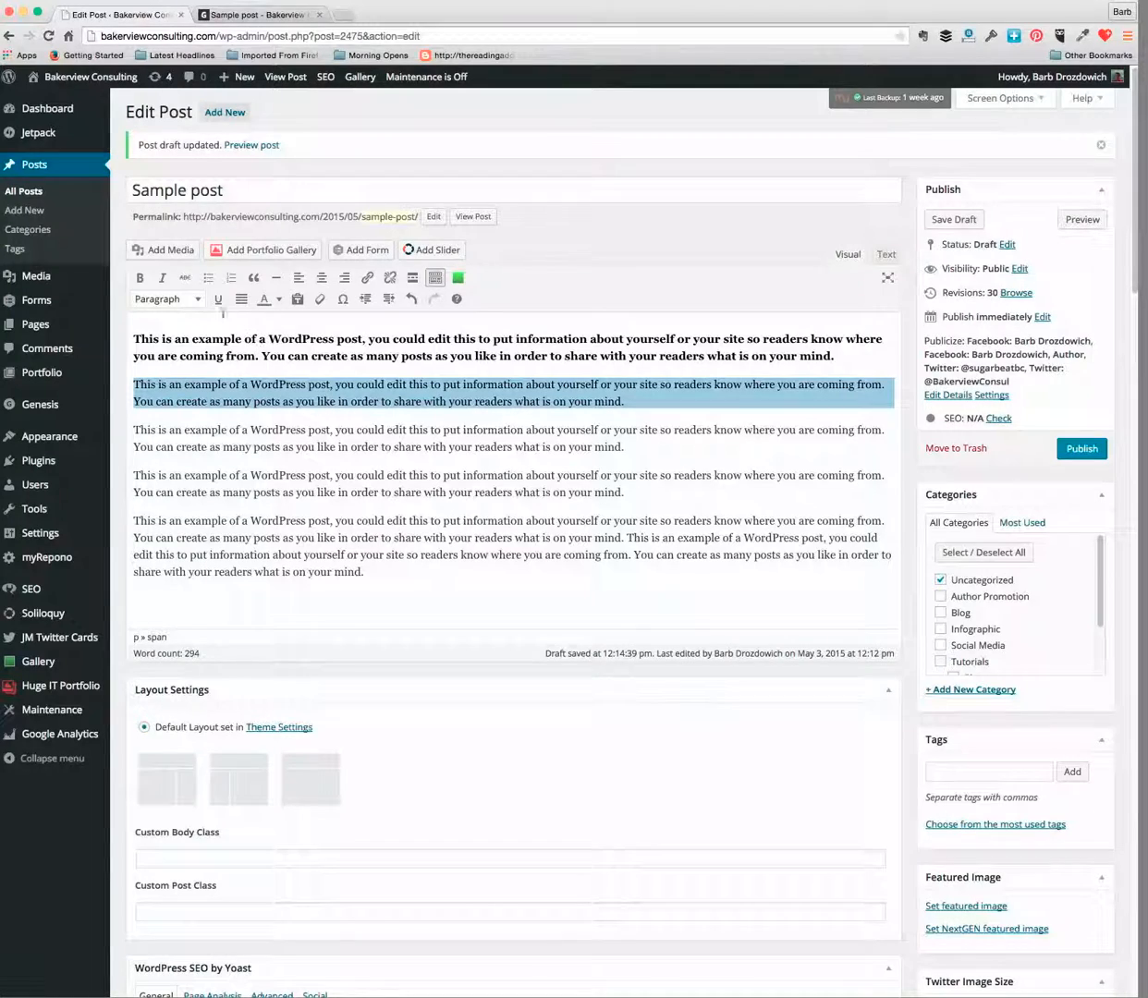
- Italicize the second paragraph of the sample post and underline the third paragraph
{"action": "left_click", "coordinate": [163, 280]}
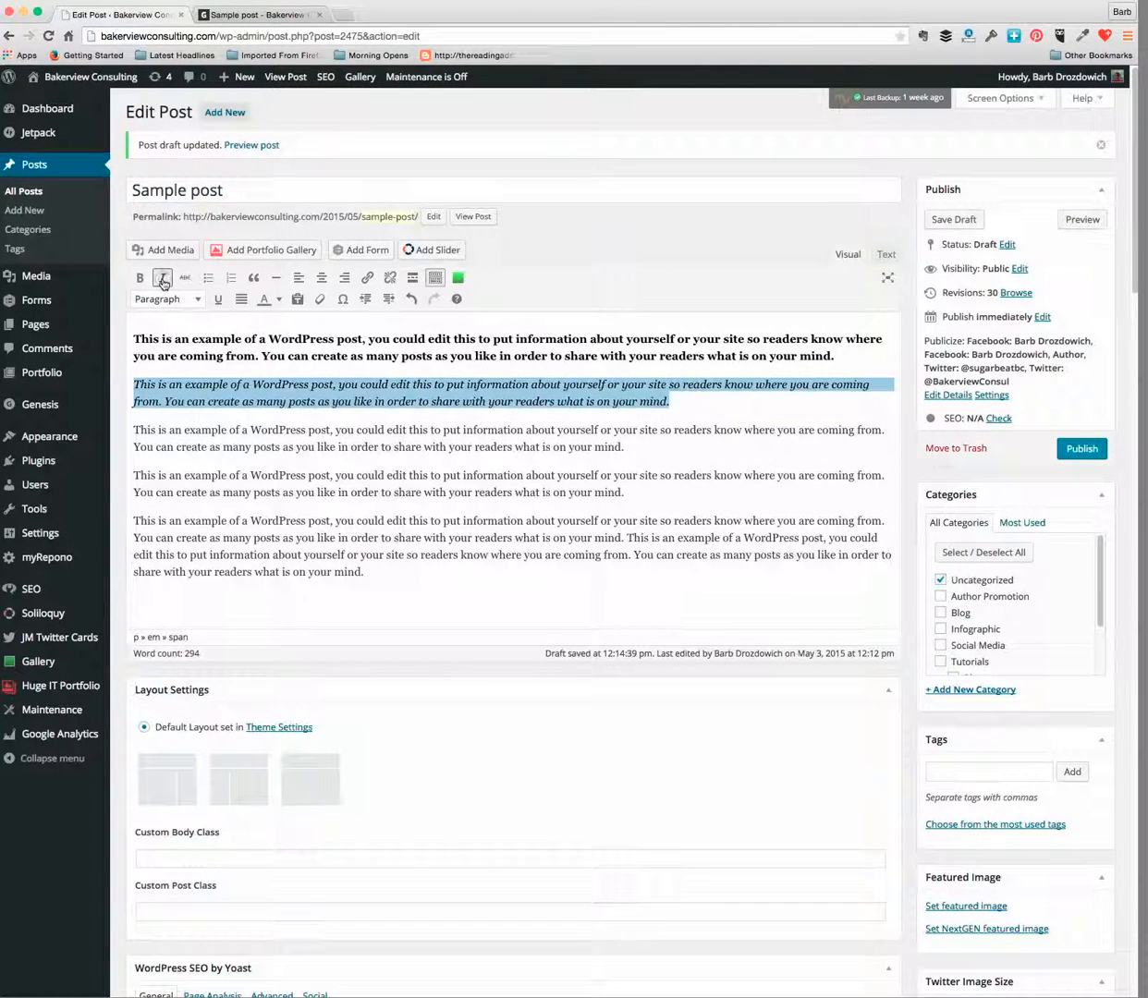
{"action": "left_click", "coordinate": [169, 365]}
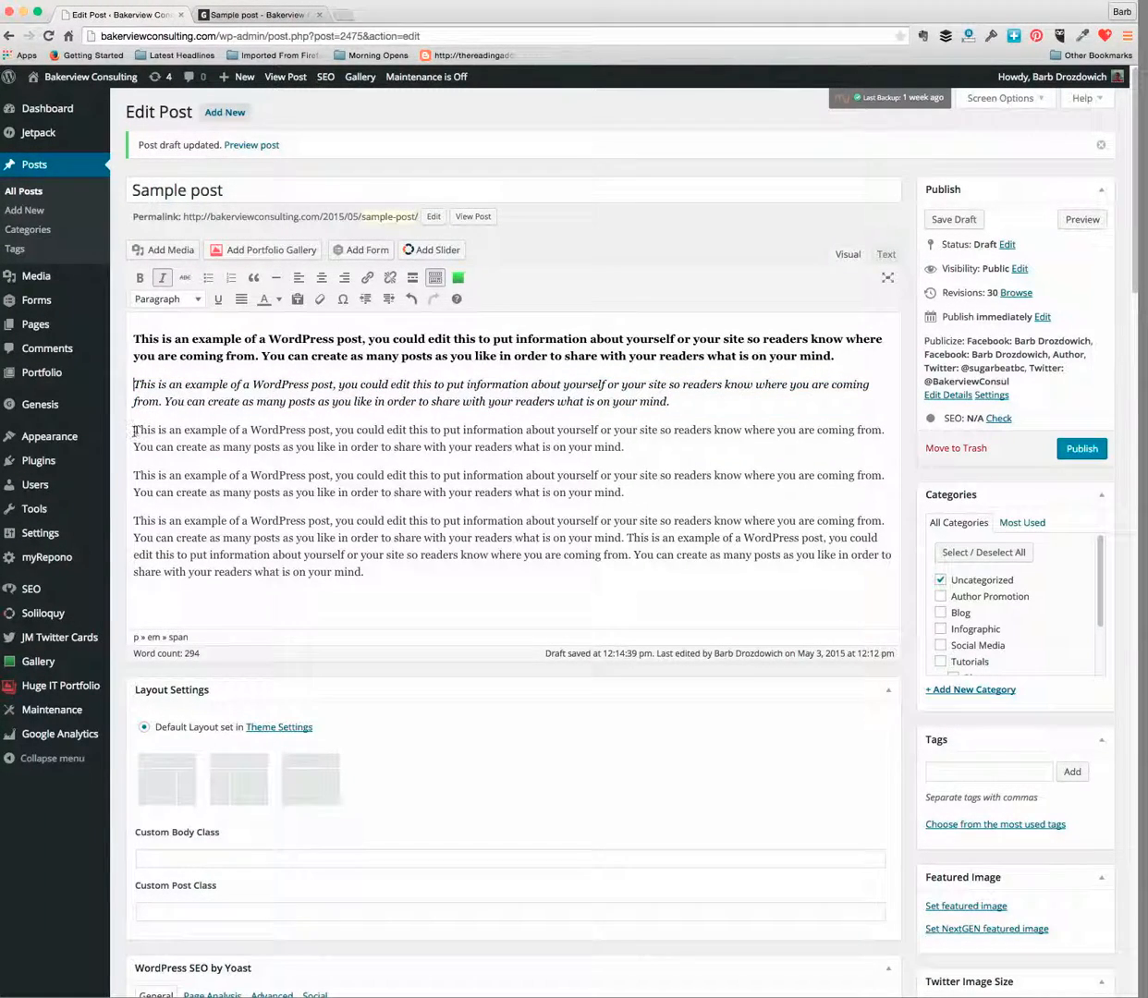
{"action": "left_click_drag", "start_coordinate": [134, 430], "coordinate": [634, 448]}
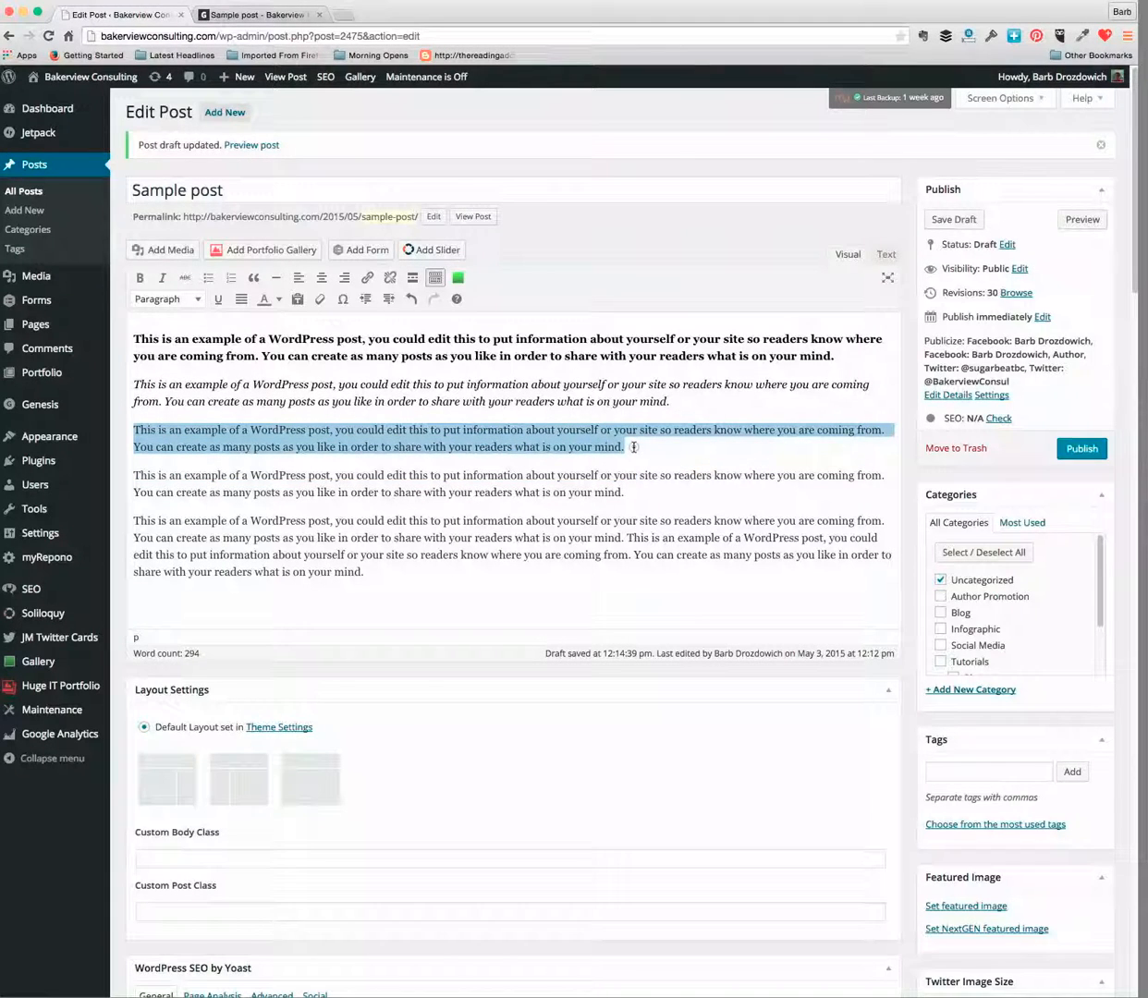
{"action": "left_click", "coordinate": [218, 301]}
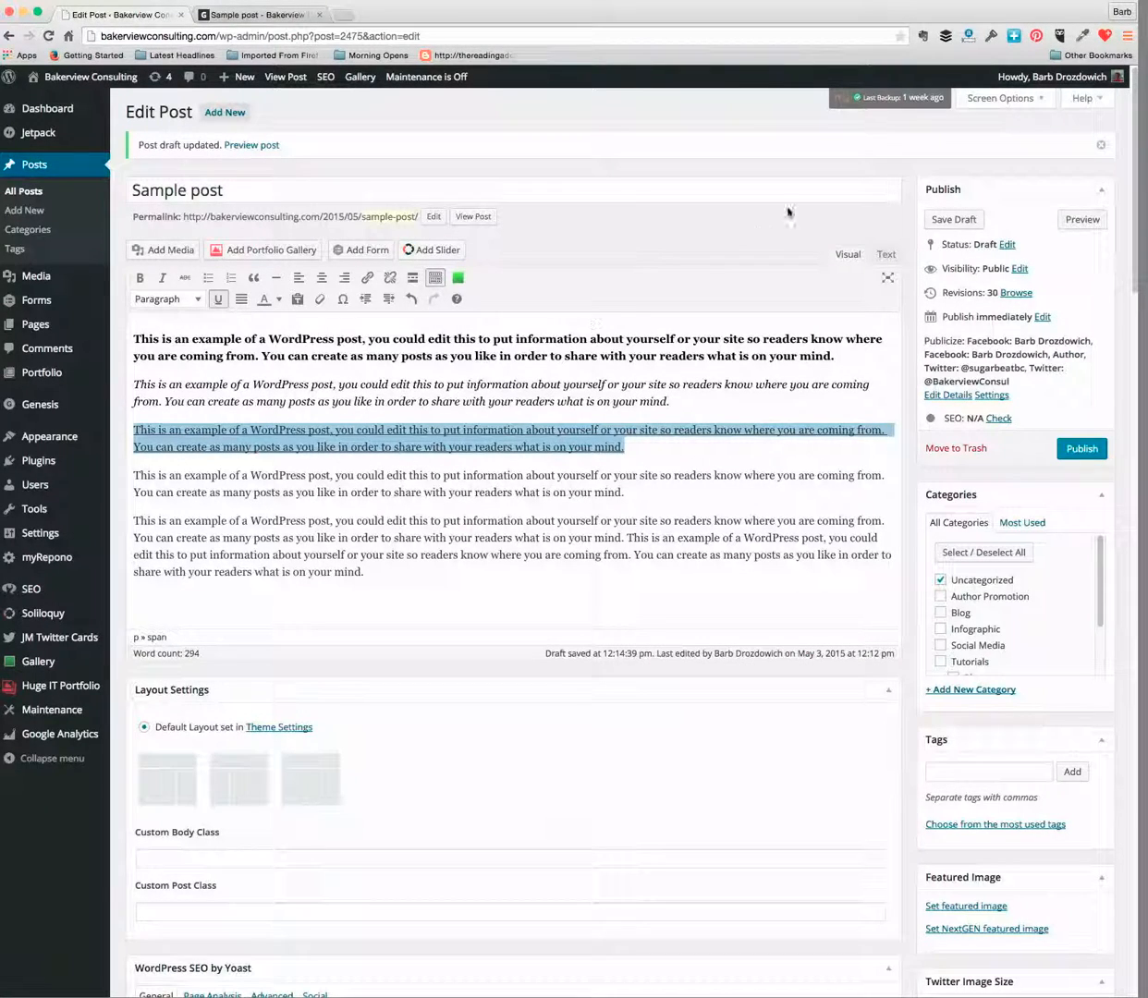
- Save the draft and check the italic and underlined paragraphs in the post preview before returning to the editor
{"action": "left_click", "coordinate": [962, 220]}
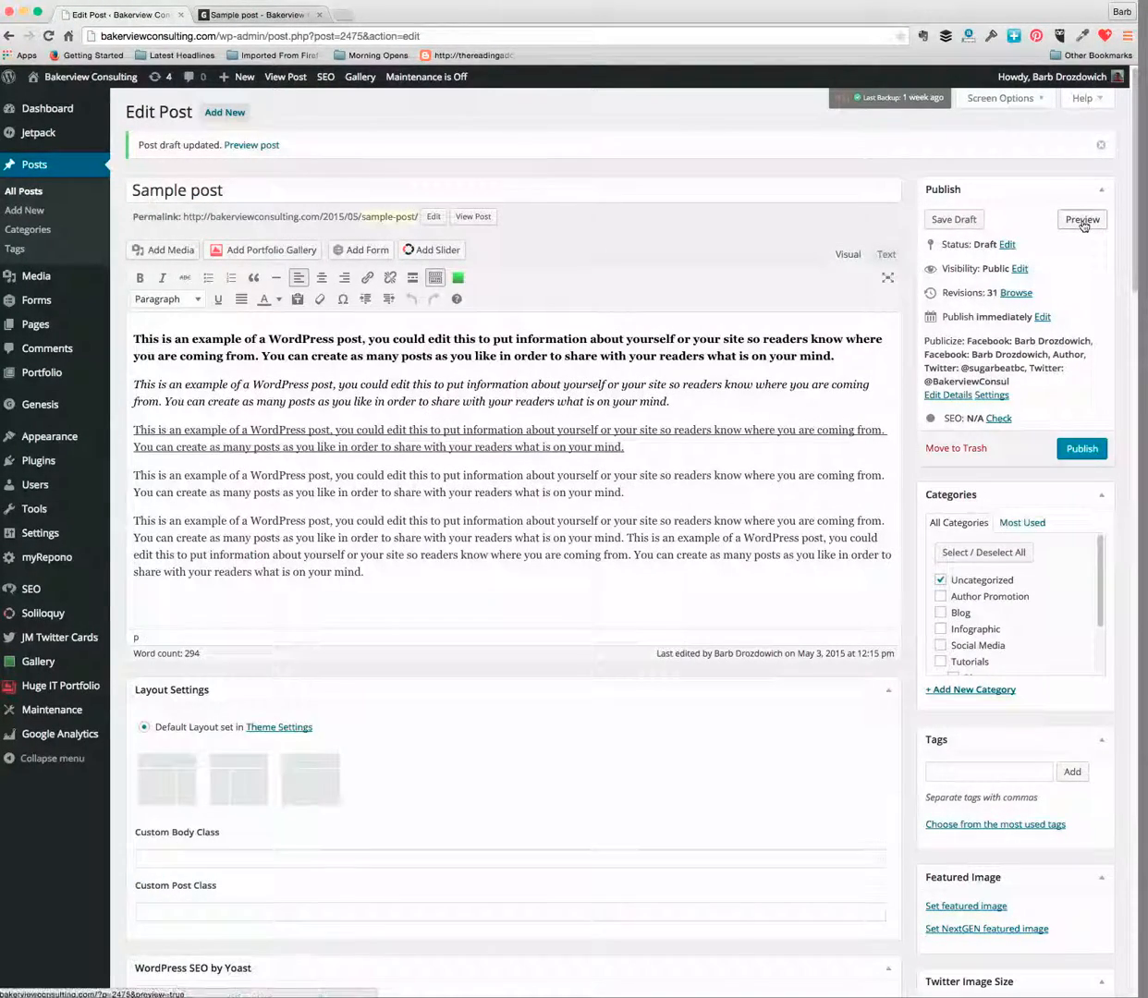
{"action": "left_click", "coordinate": [1082, 221]}
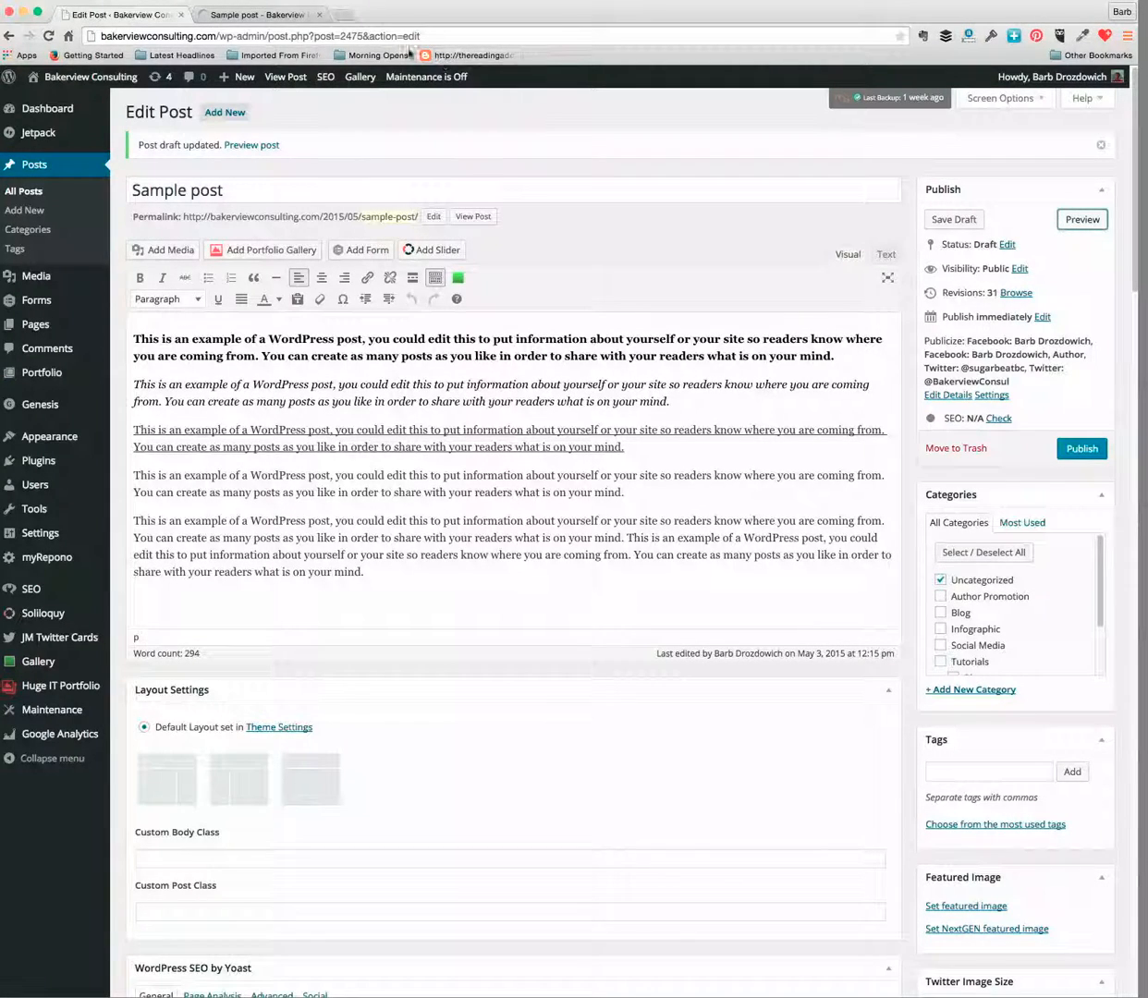
{"action": "left_click", "coordinate": [251, 14]}
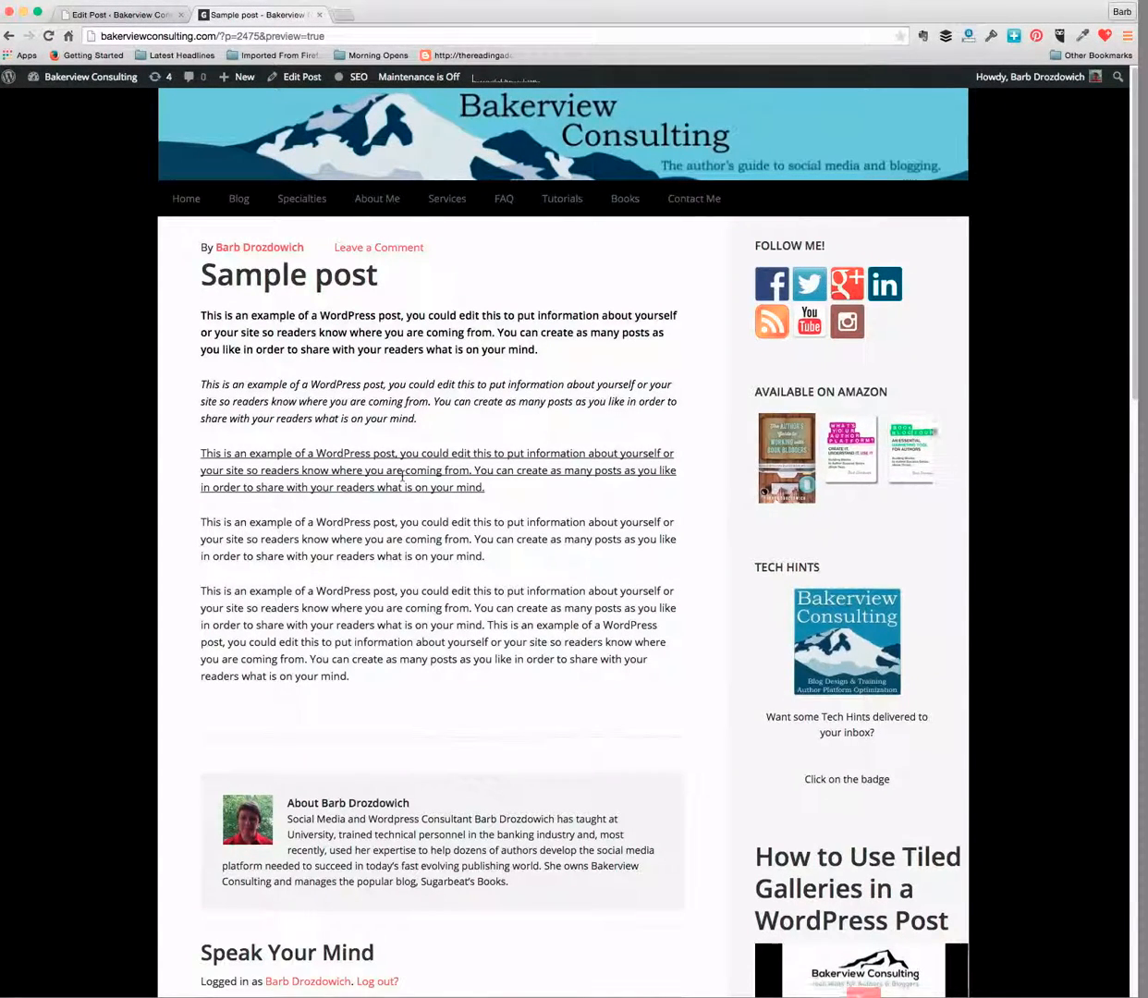
{"action": "left_click", "coordinate": [138, 15]}
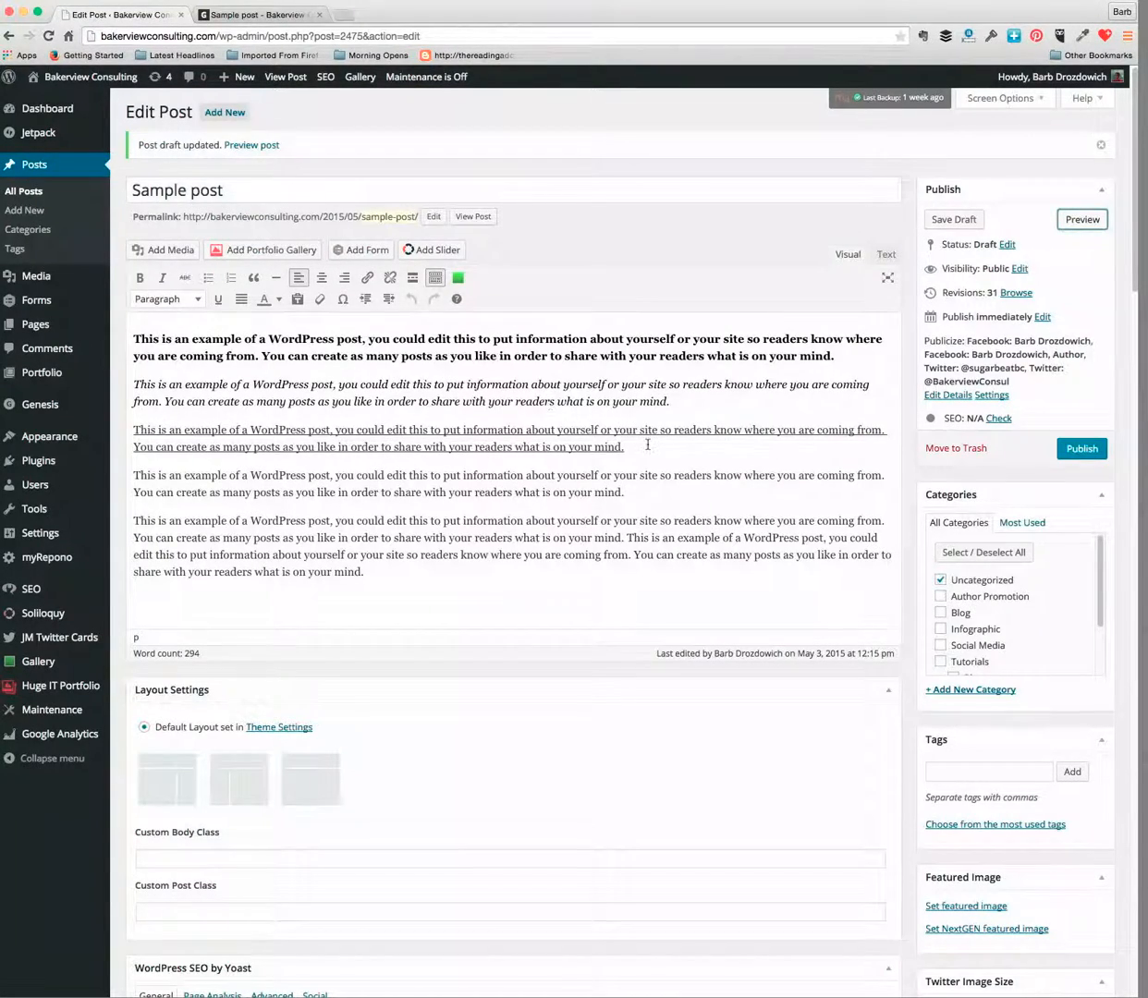
- Remove the underline from the third paragraph and the italics from the second paragraph
{"action": "left_click_drag", "start_coordinate": [633, 448], "coordinate": [137, 430]}
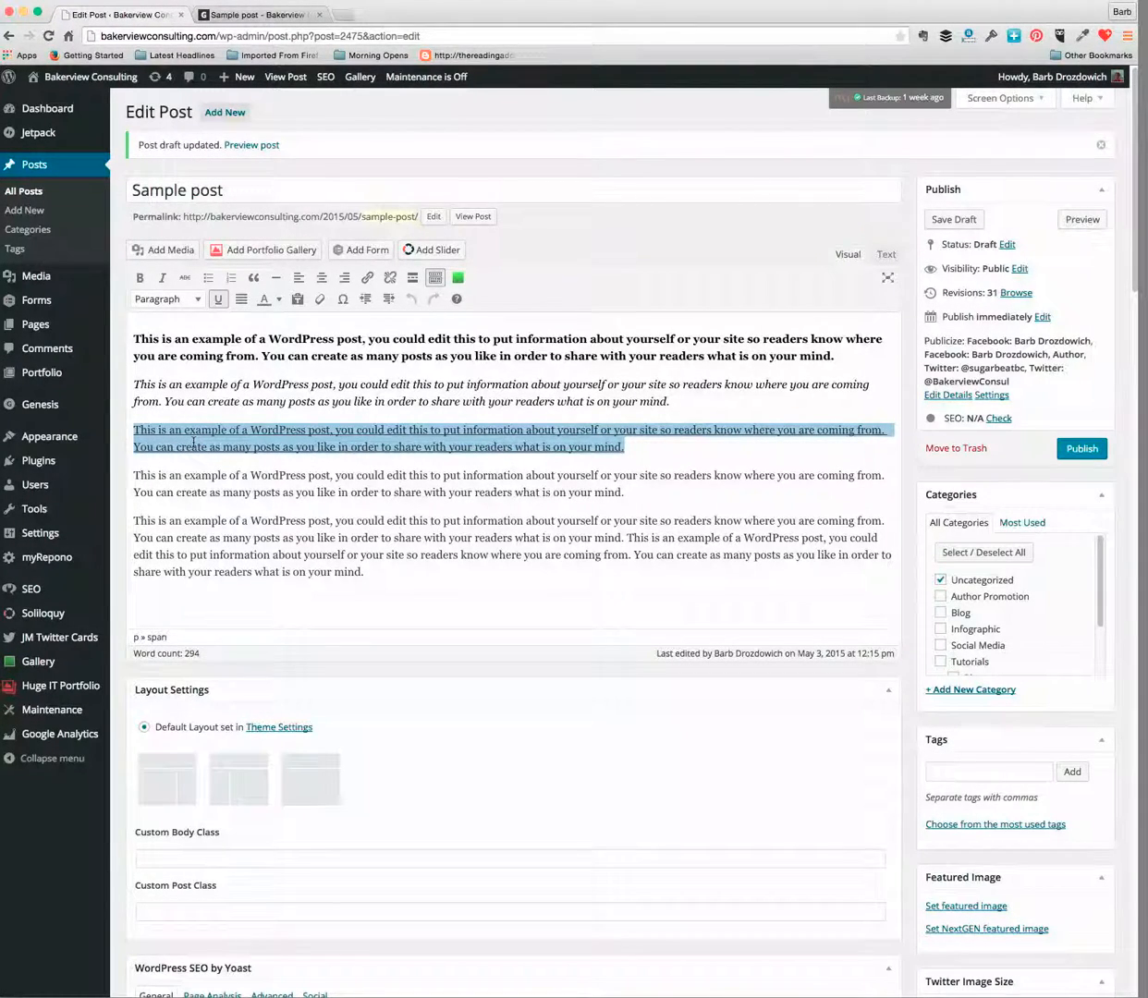
{"action": "left_click", "coordinate": [218, 299]}
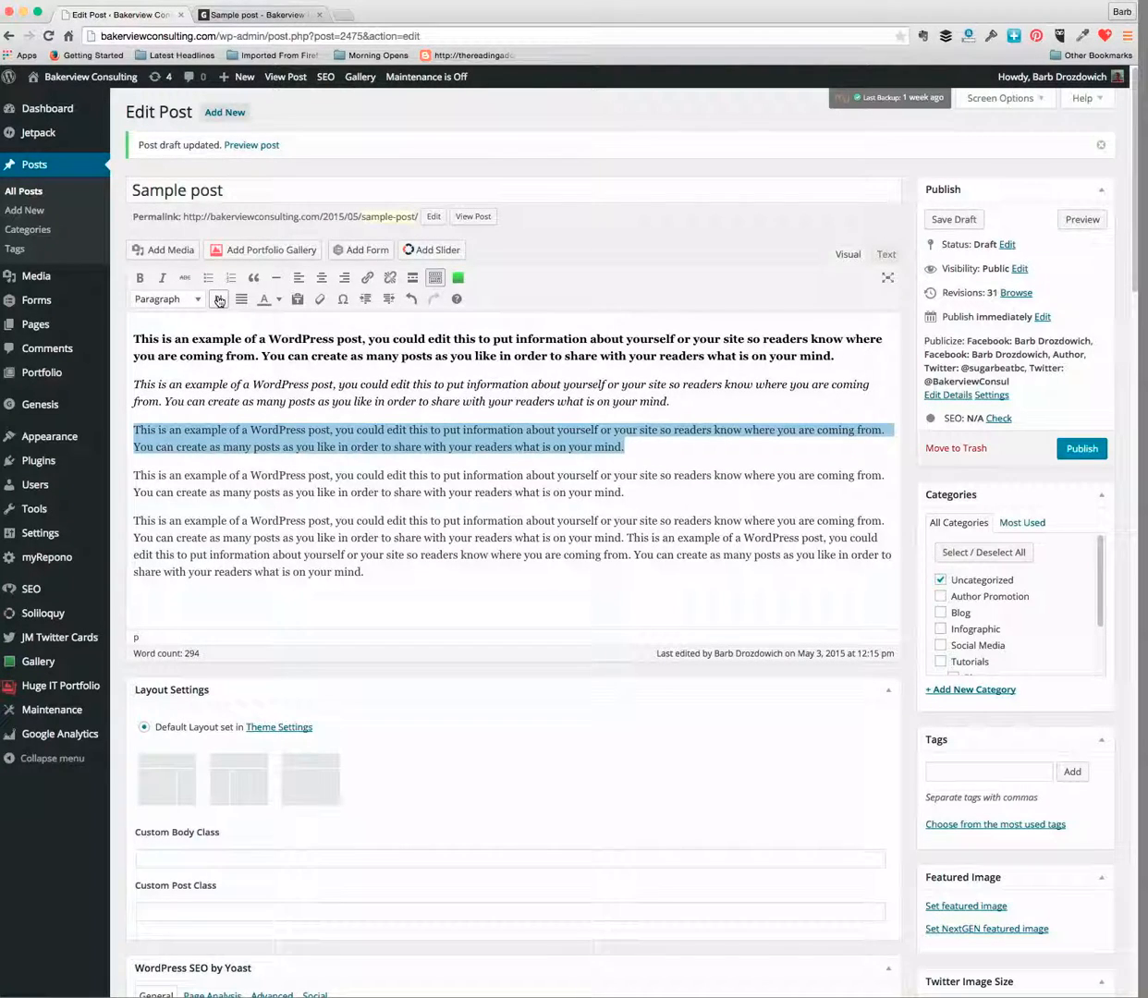
{"action": "left_click_drag", "start_coordinate": [133, 384], "coordinate": [681, 403]}
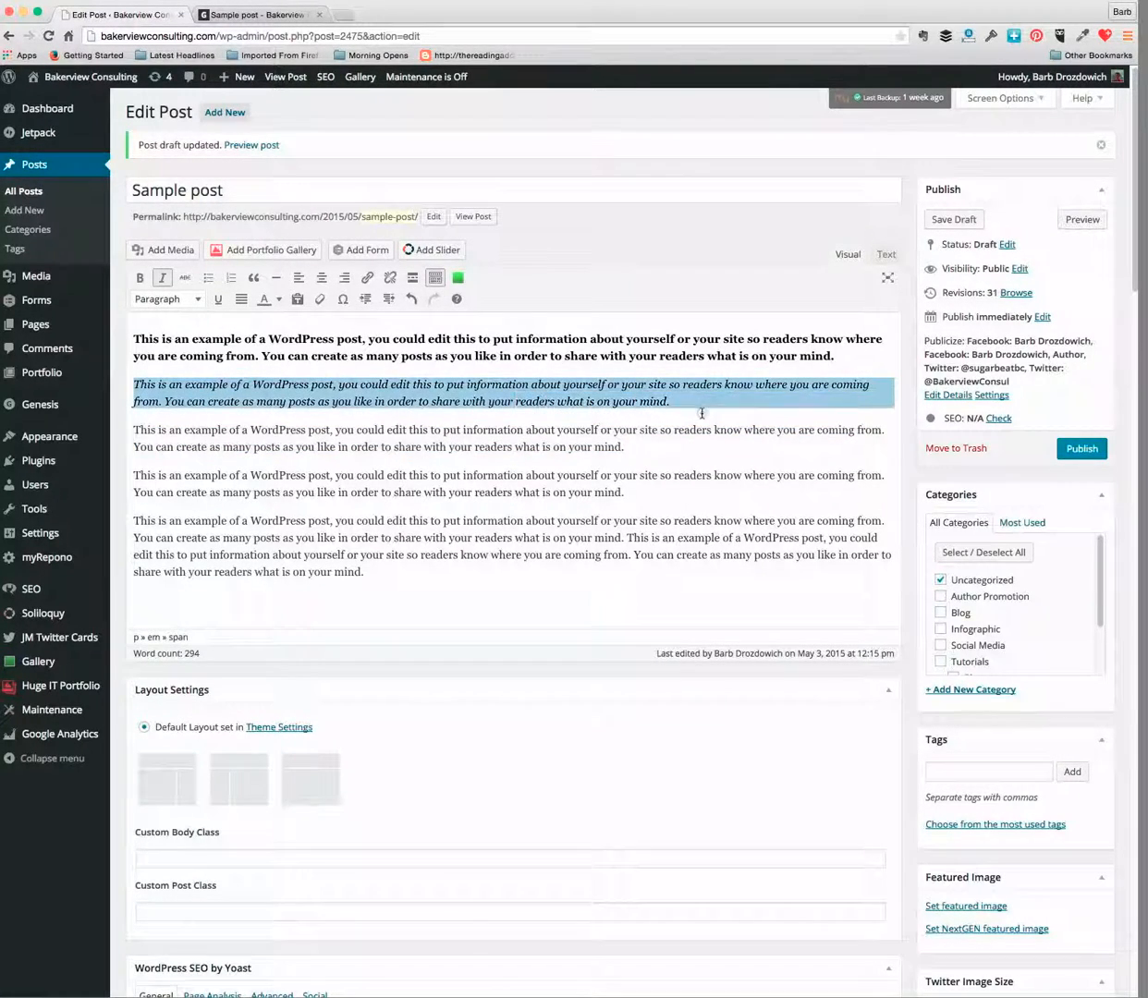
{"action": "left_click", "coordinate": [164, 277]}
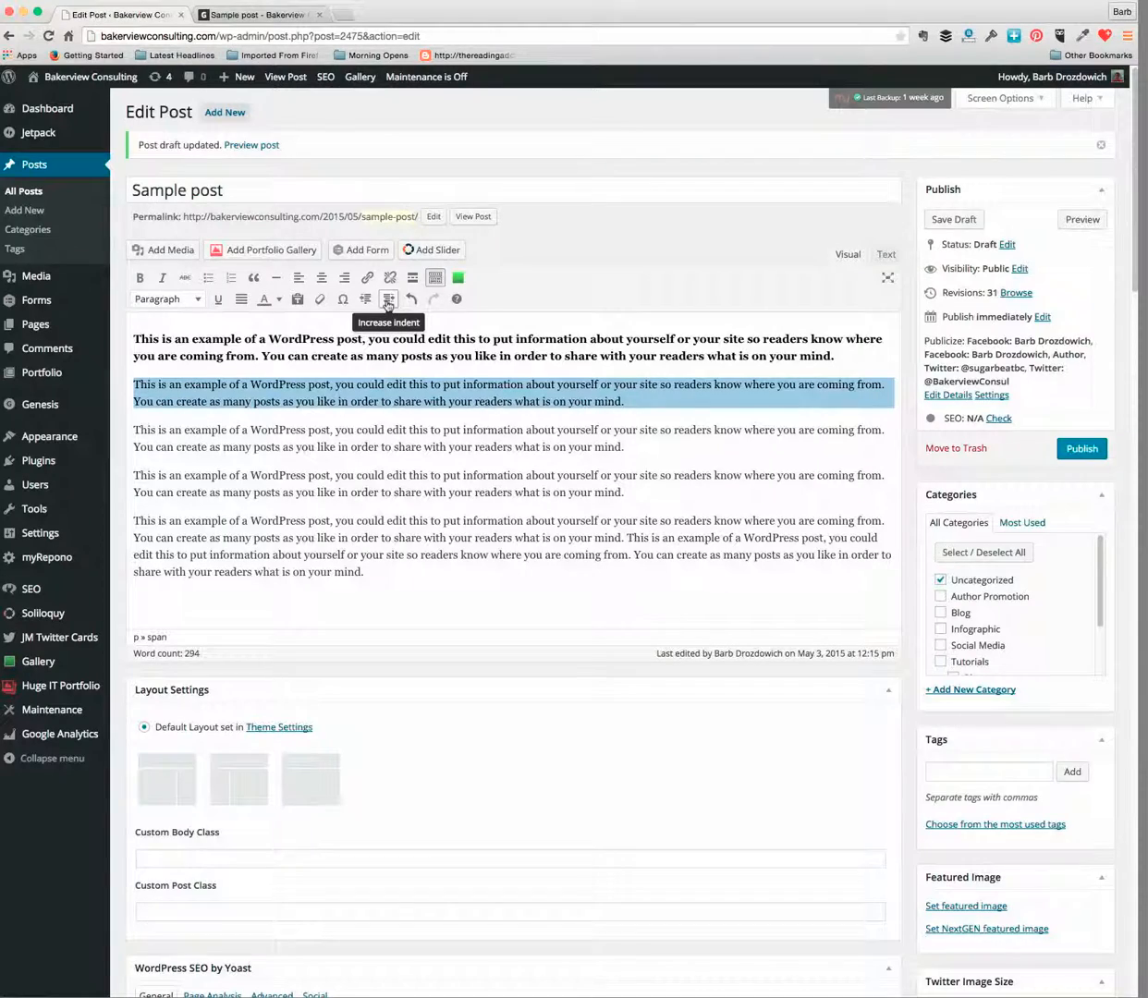
- Increase the indent of the second and third paragraphs by three levels
{"action": "left_click", "coordinate": [388, 302]}
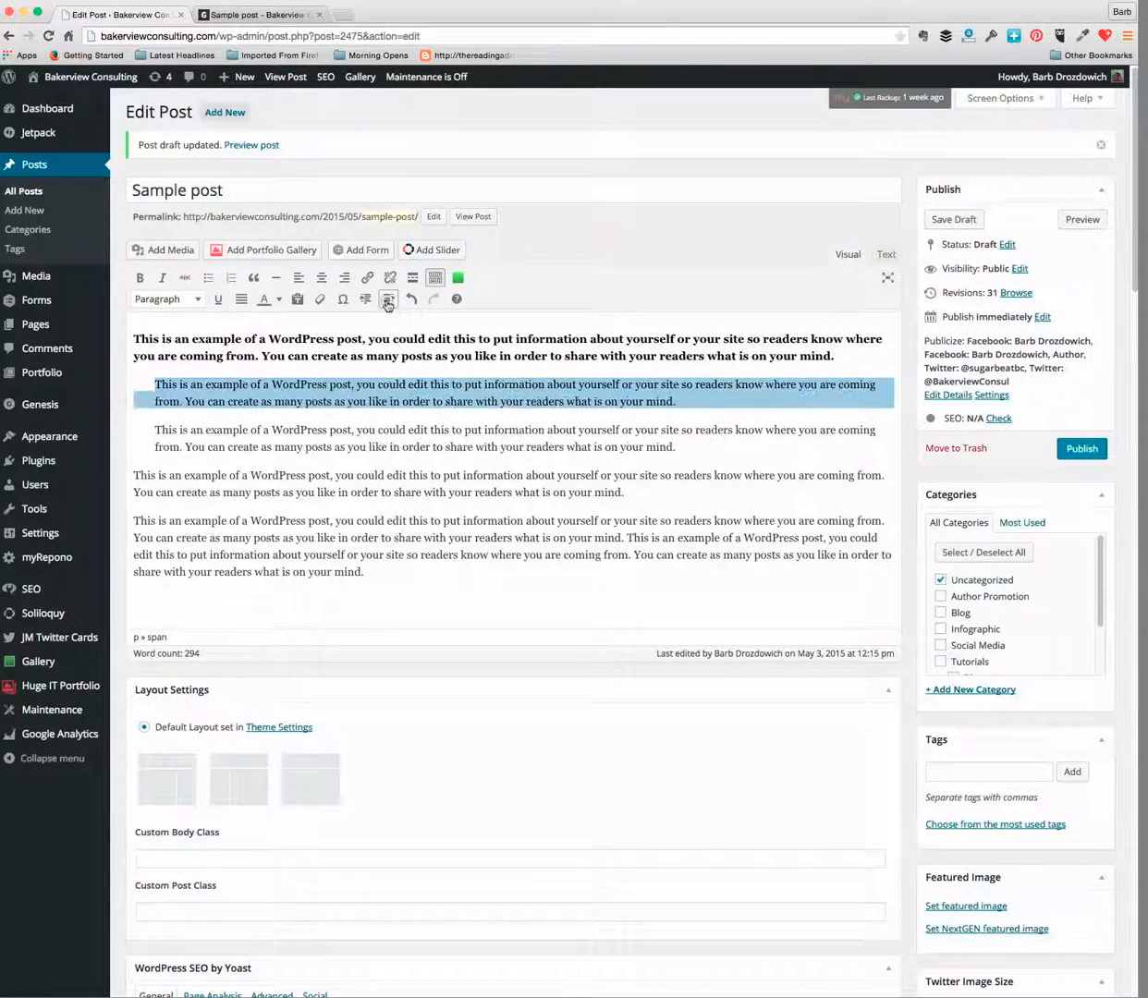
{"action": "left_click", "coordinate": [388, 302]}
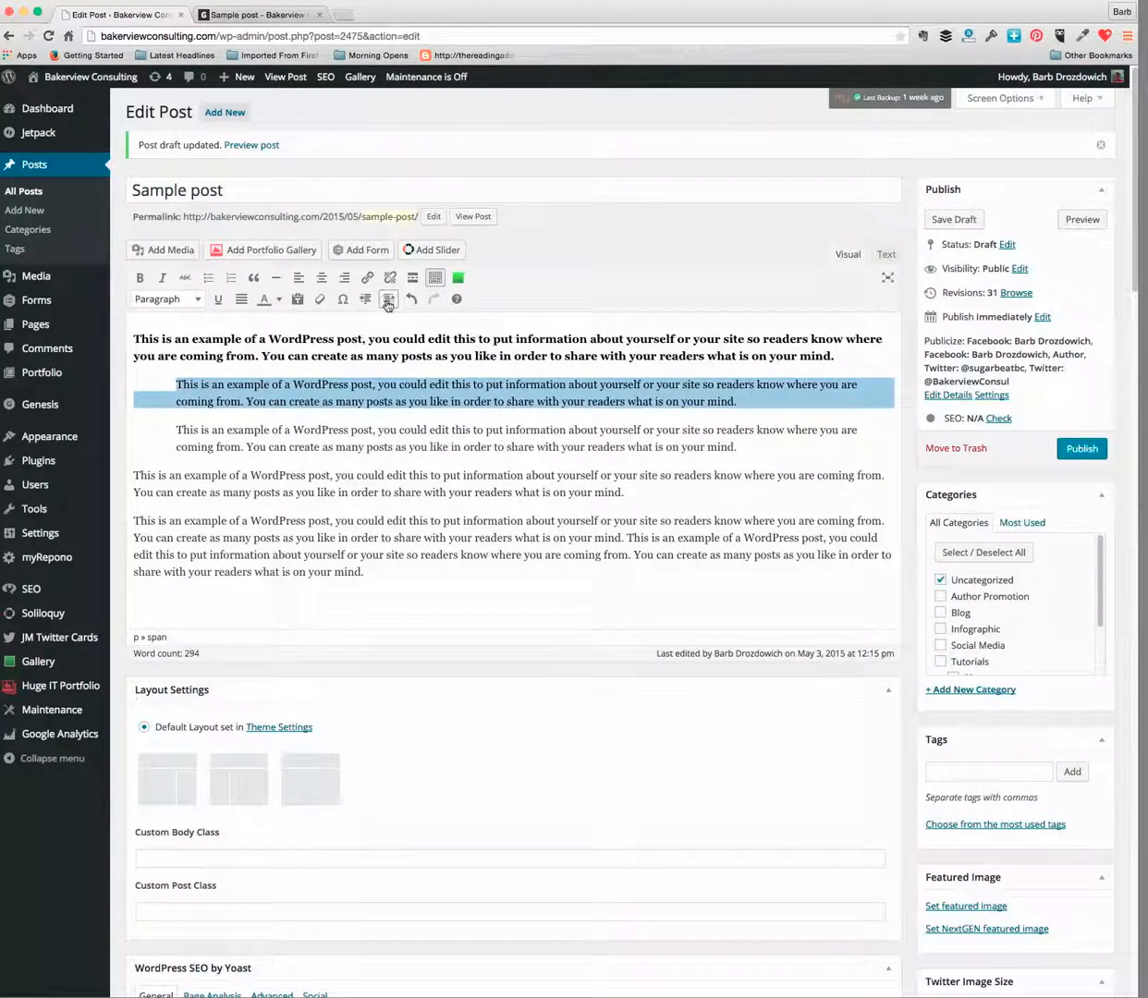
{"action": "left_click", "coordinate": [389, 302]}
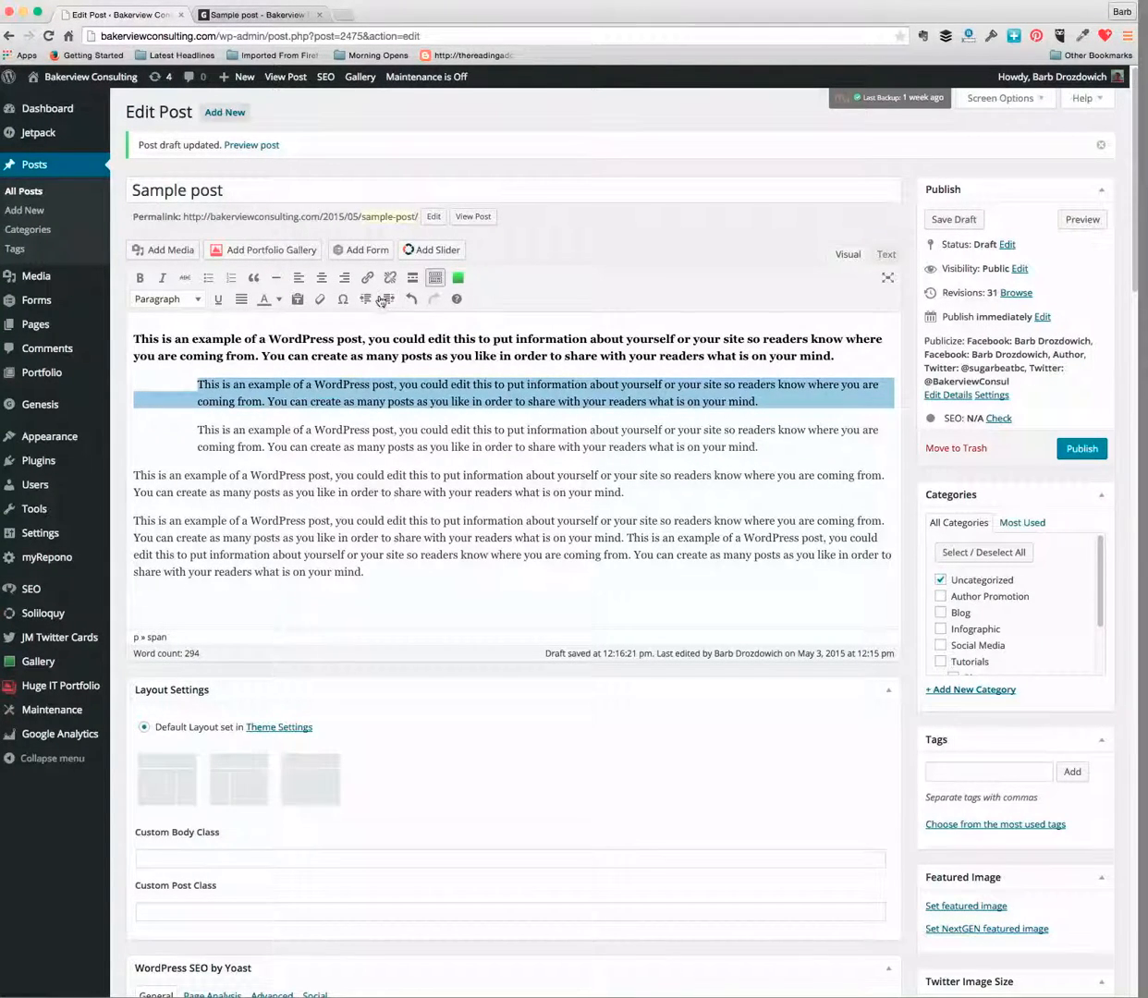
- Save the draft and check the indented paragraphs in the post preview before returning to the editor
{"action": "left_click", "coordinate": [962, 223]}
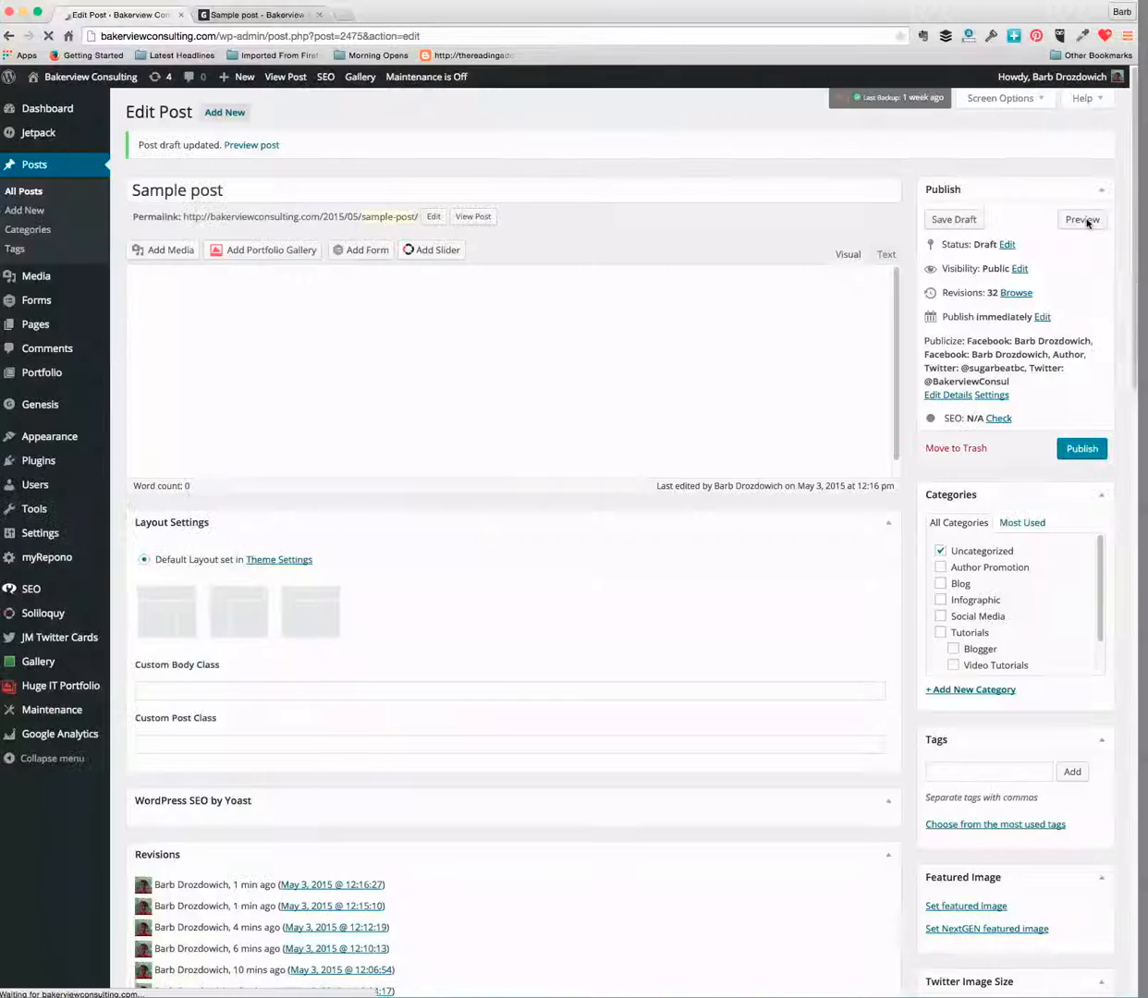
{"action": "left_click", "coordinate": [1079, 221]}
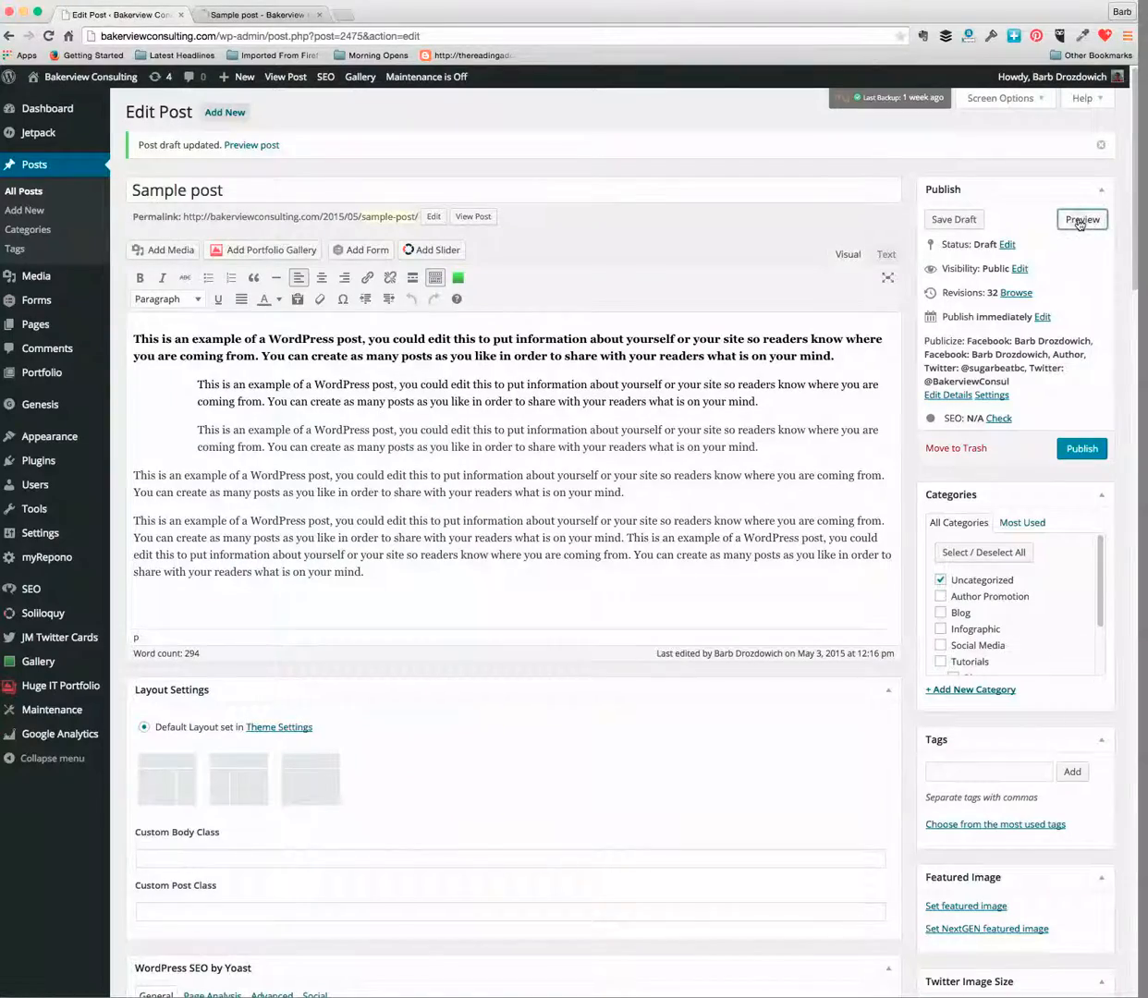
{"action": "left_click", "coordinate": [236, 15]}
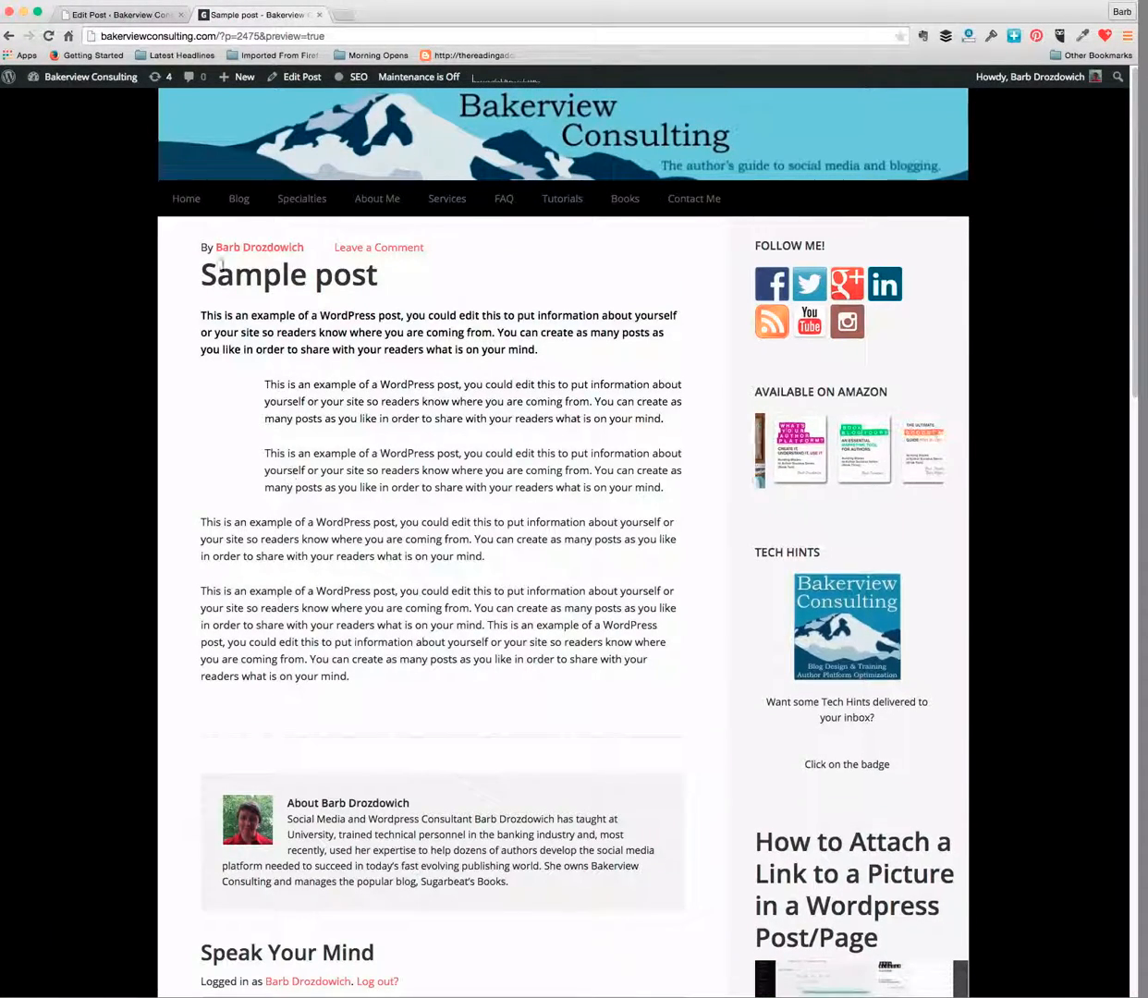
{"action": "left_click", "coordinate": [111, 15]}
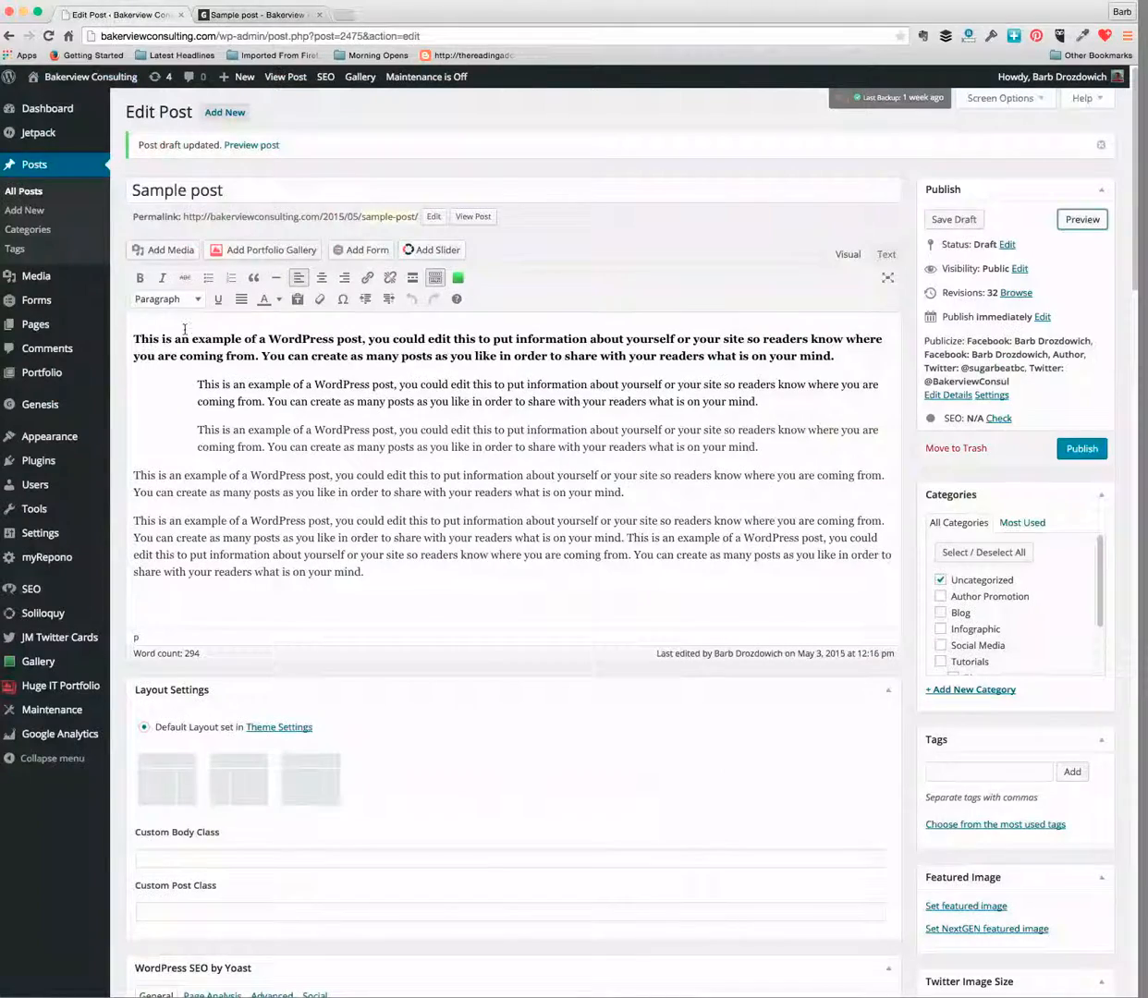
- Decrease the indent of the second and third paragraphs by three levels, back to the text margin
{"action": "left_click_drag", "start_coordinate": [197, 383], "coordinate": [764, 453]}
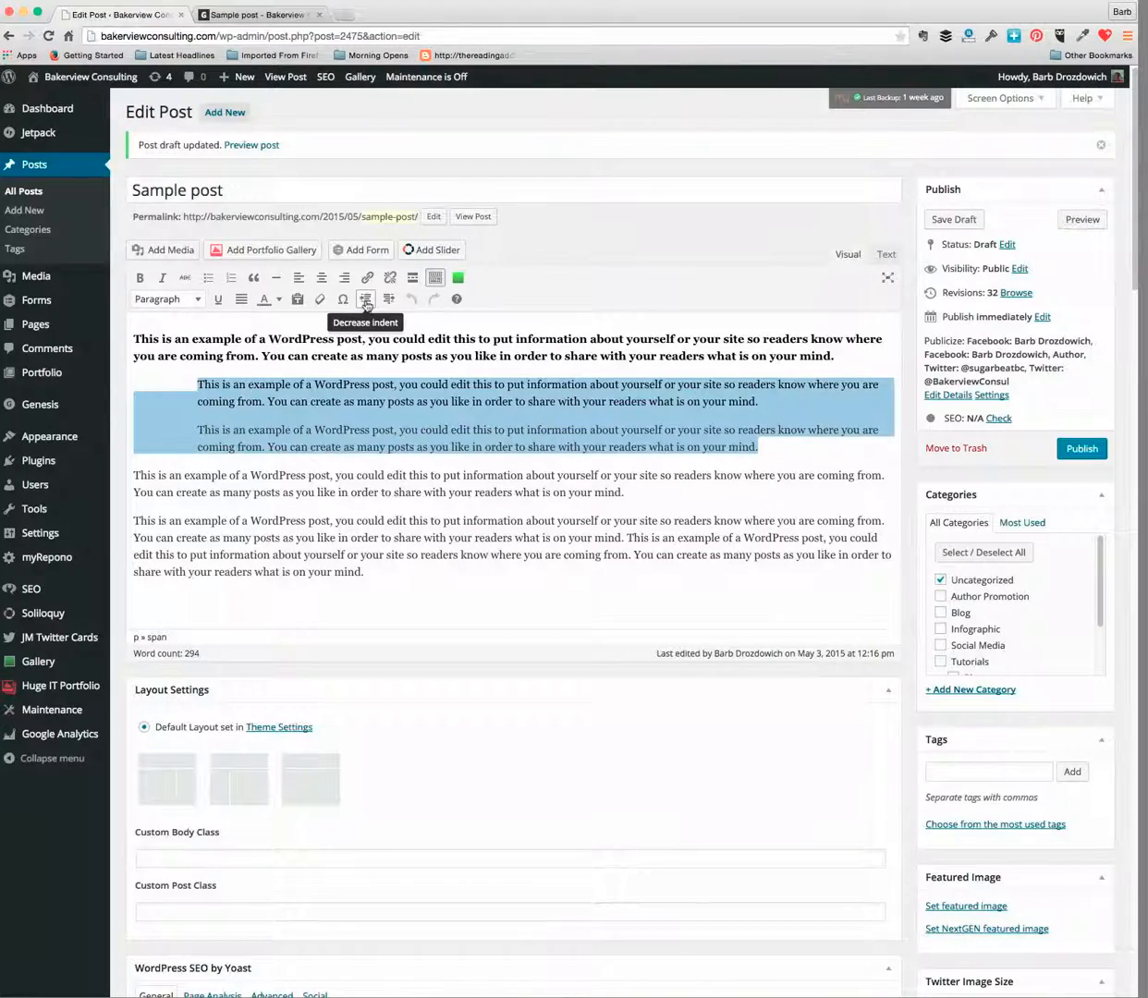
{"action": "left_click", "coordinate": [365, 300]}
{"action": "left_click", "coordinate": [365, 299]}
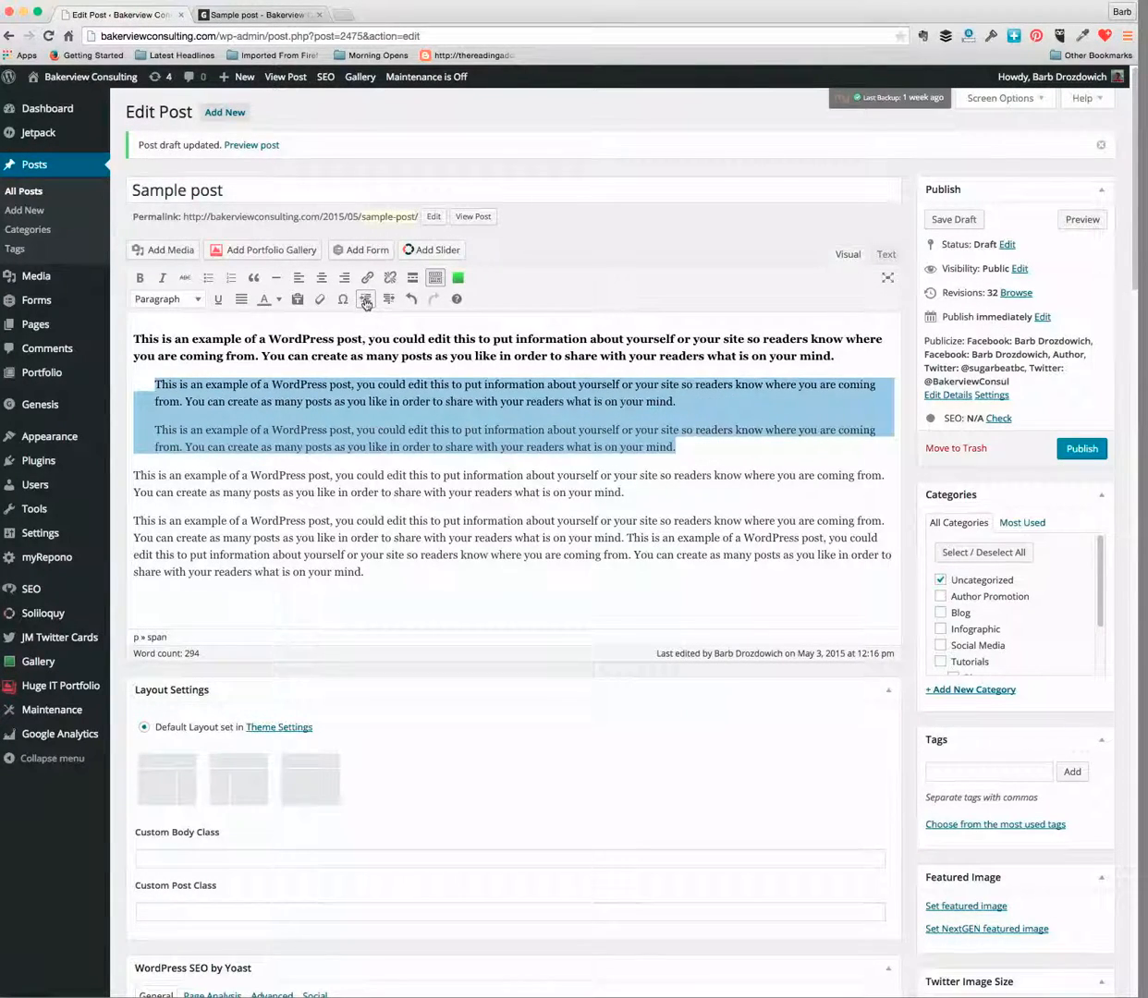
{"action": "left_click", "coordinate": [365, 300]}
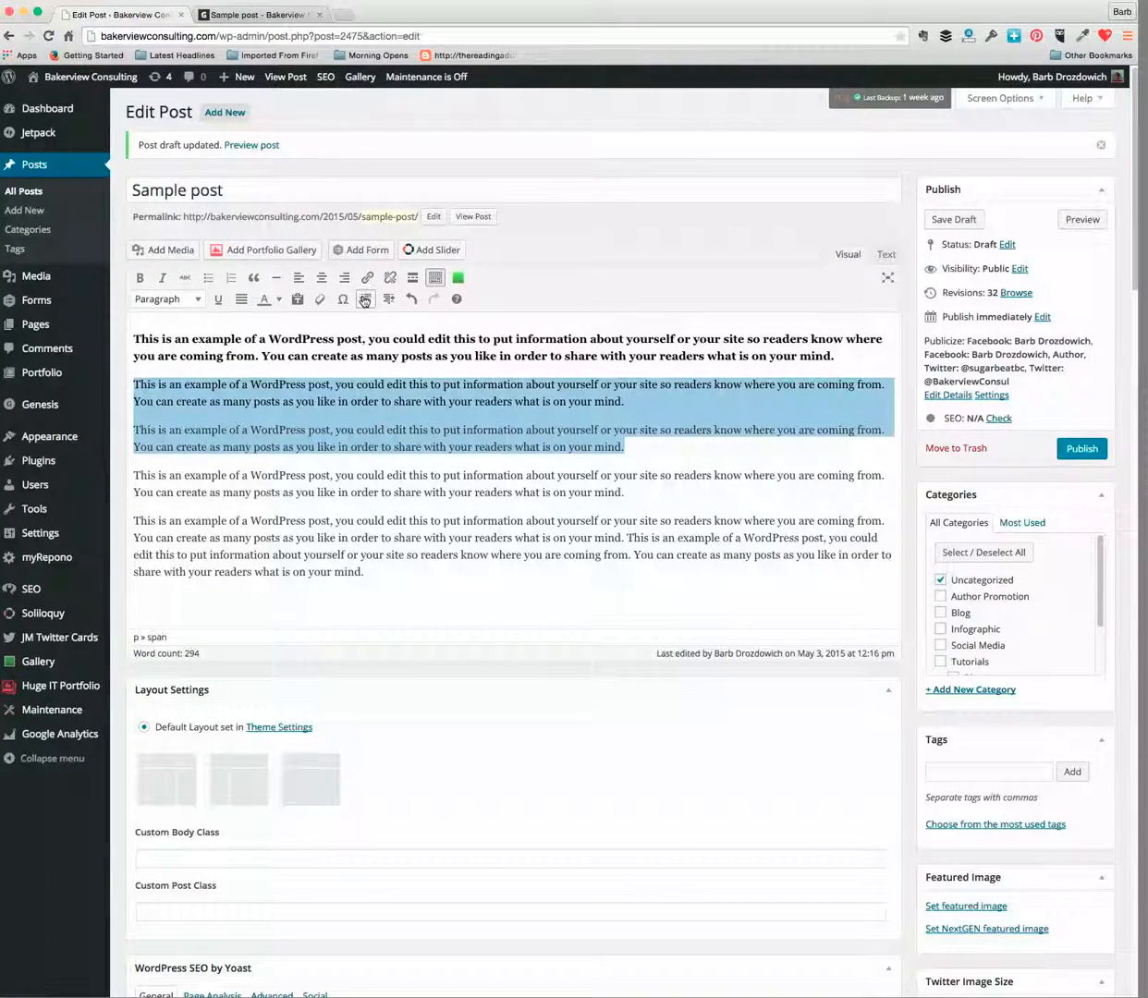
- Format the second and third paragraphs as a blockquote and check the saved draft in the post preview
{"action": "left_click", "coordinate": [258, 281]}
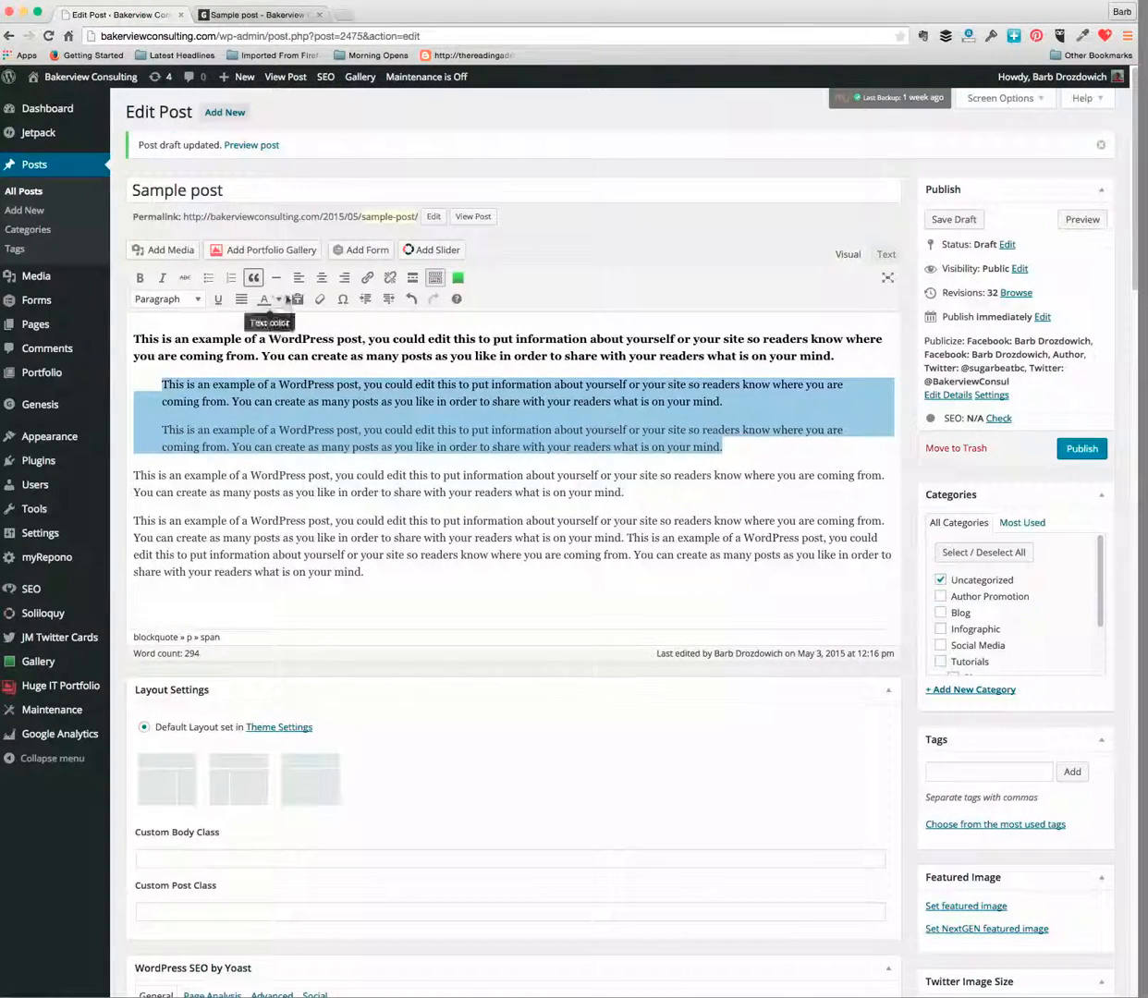
{"action": "left_click", "coordinate": [955, 220]}
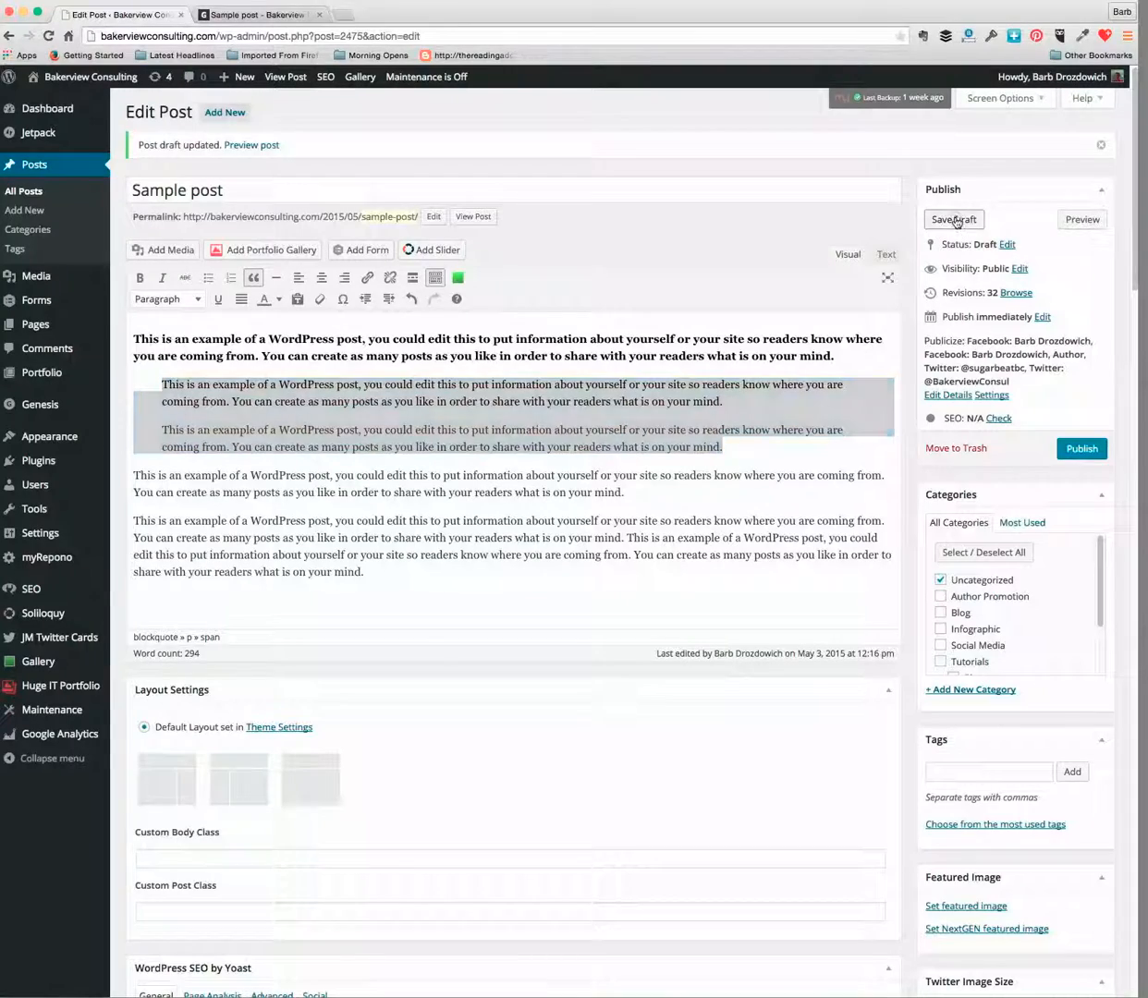
{"action": "left_click", "coordinate": [1083, 220]}
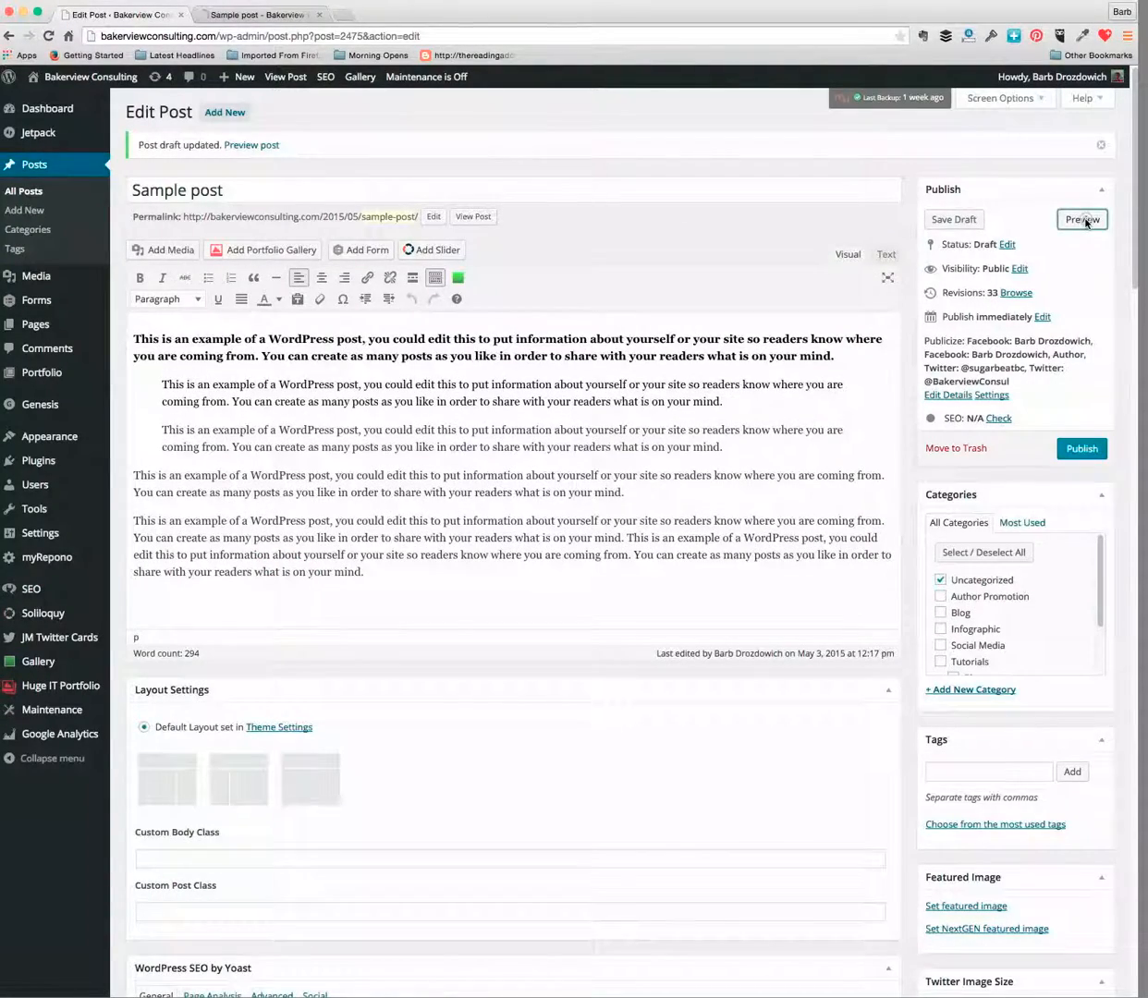
{"action": "left_click", "coordinate": [255, 15]}
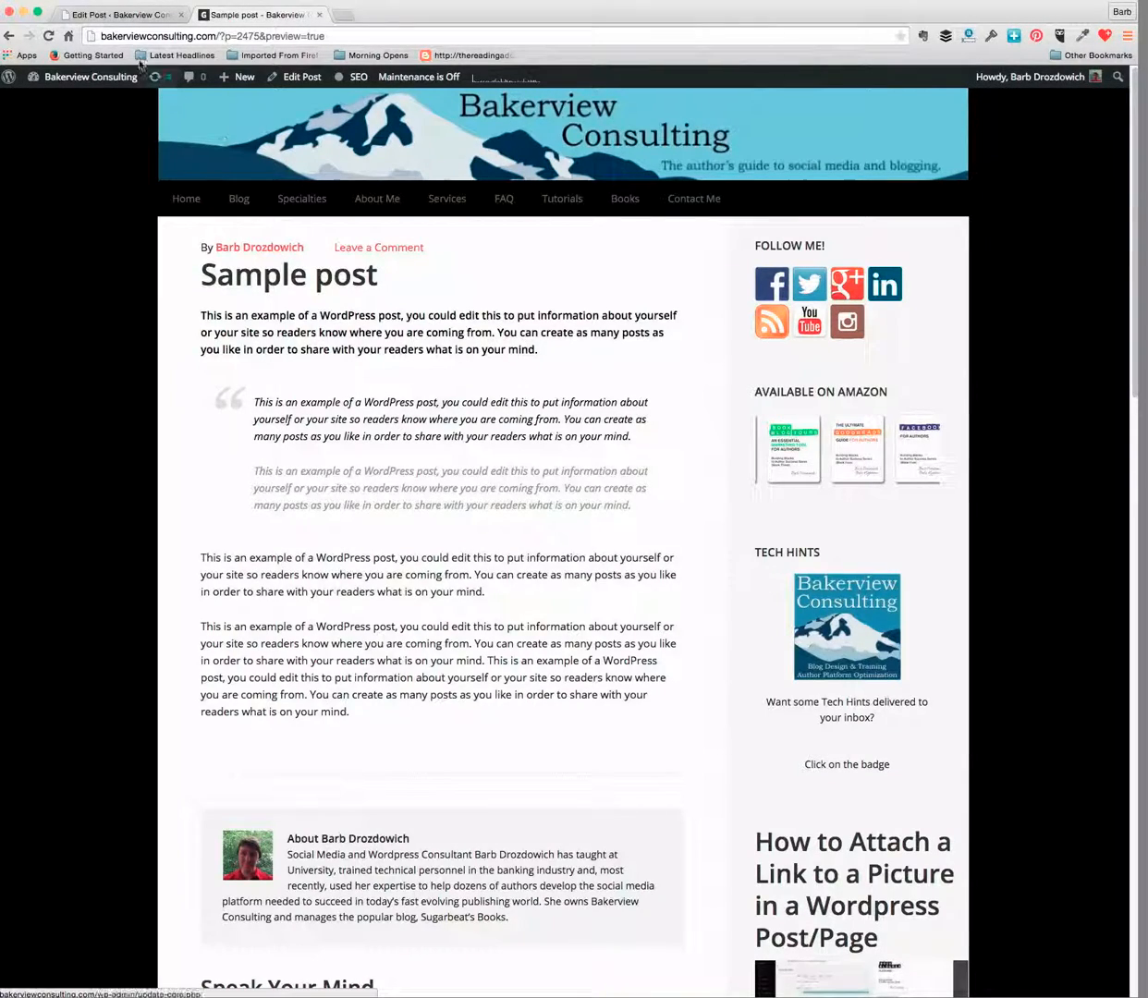
{"action": "left_click", "coordinate": [118, 16]}
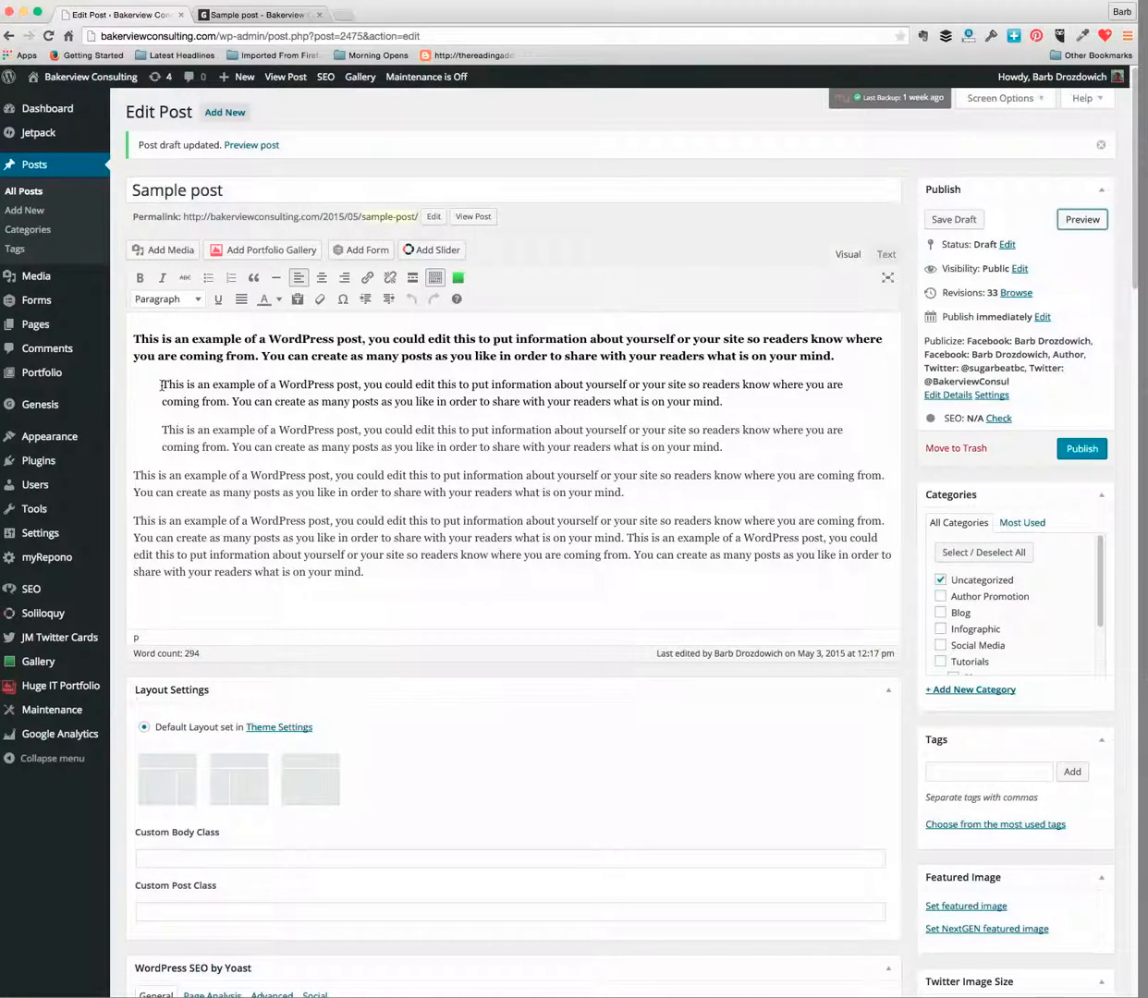
- Remove the blockquote from the second and third paragraphs and set their text color to bright pink
{"action": "left_click_drag", "start_coordinate": [161, 385], "coordinate": [741, 449]}
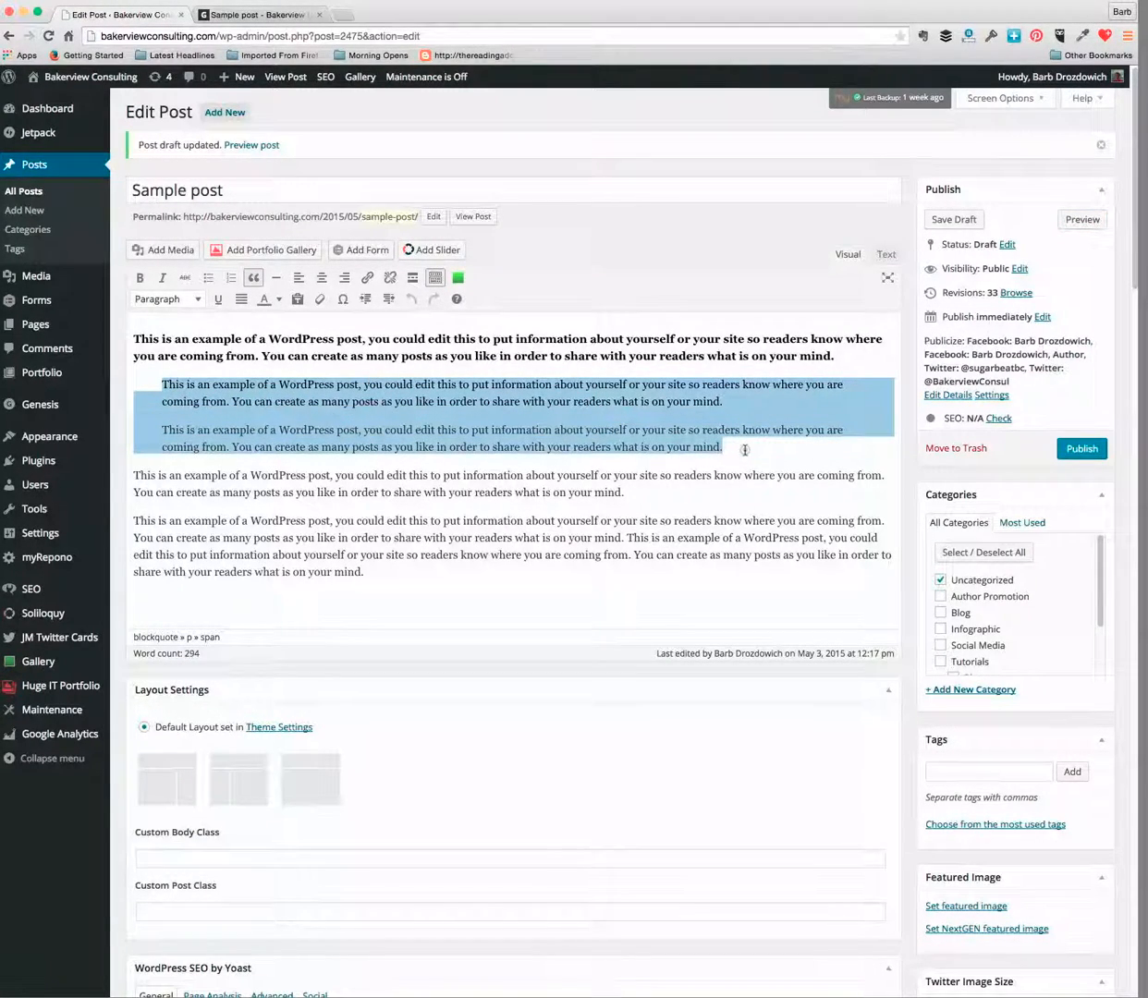
{"action": "left_click", "coordinate": [253, 276]}
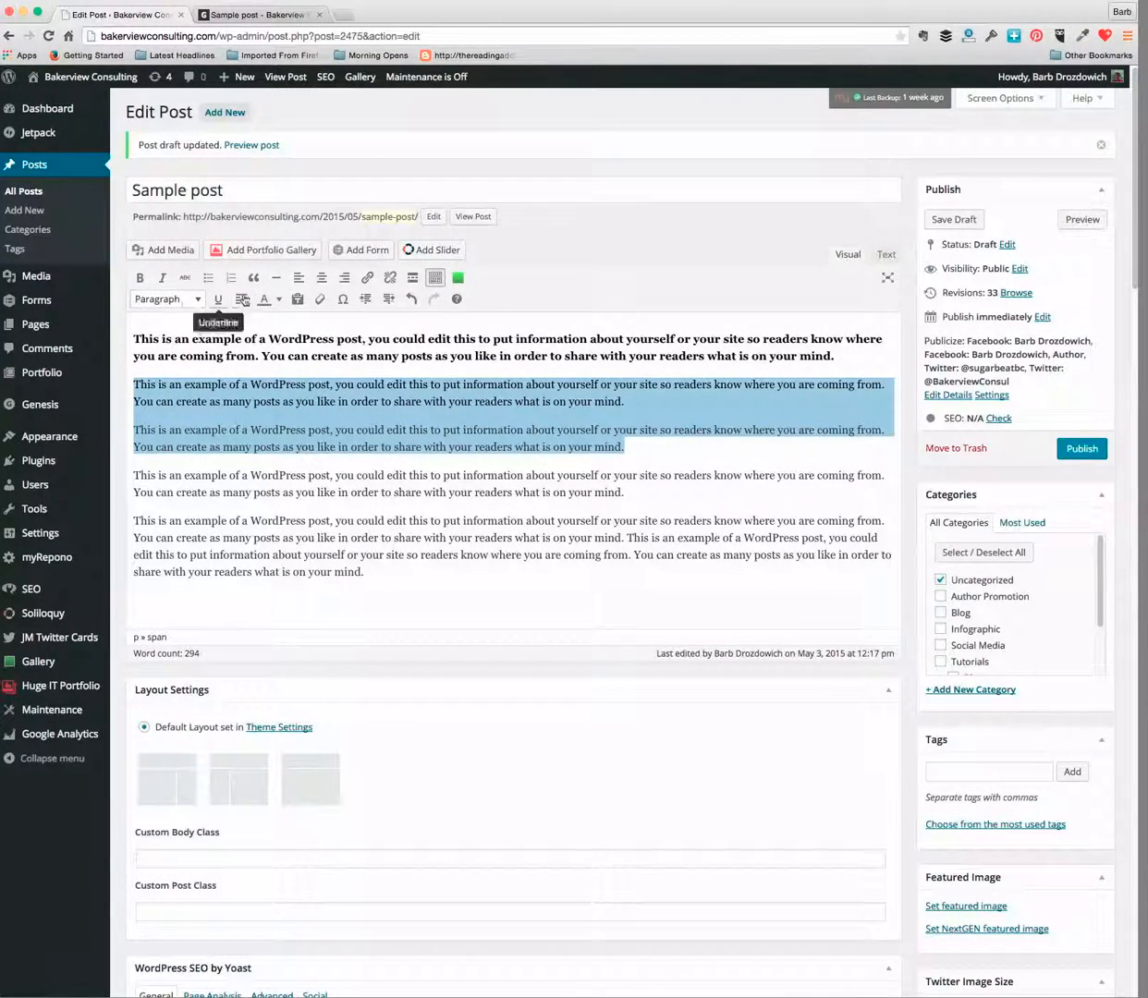
{"action": "left_click", "coordinate": [279, 300]}
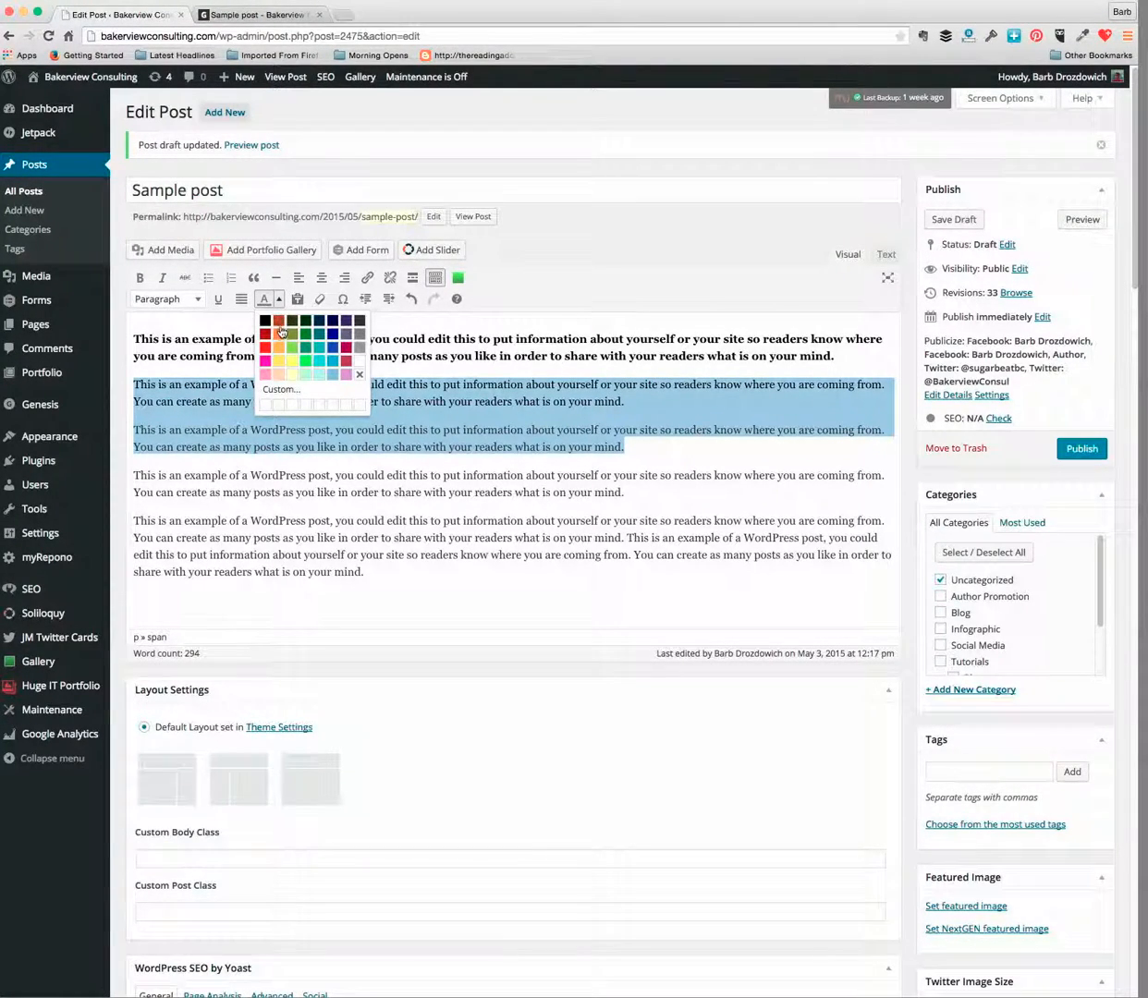
{"action": "left_click", "coordinate": [267, 360]}
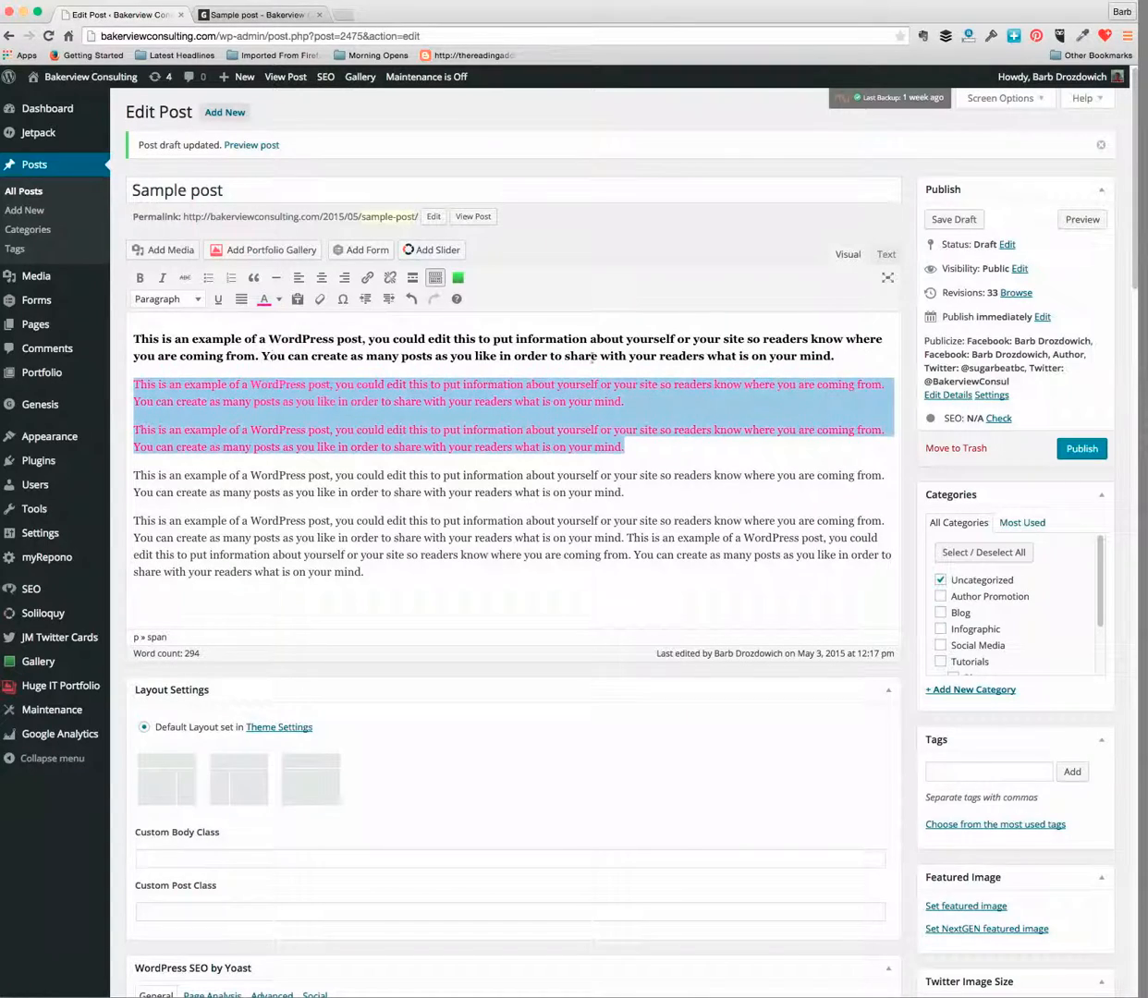
- Save the draft and check the pink paragraphs in the post preview before returning to the editor
{"action": "left_click", "coordinate": [952, 220]}
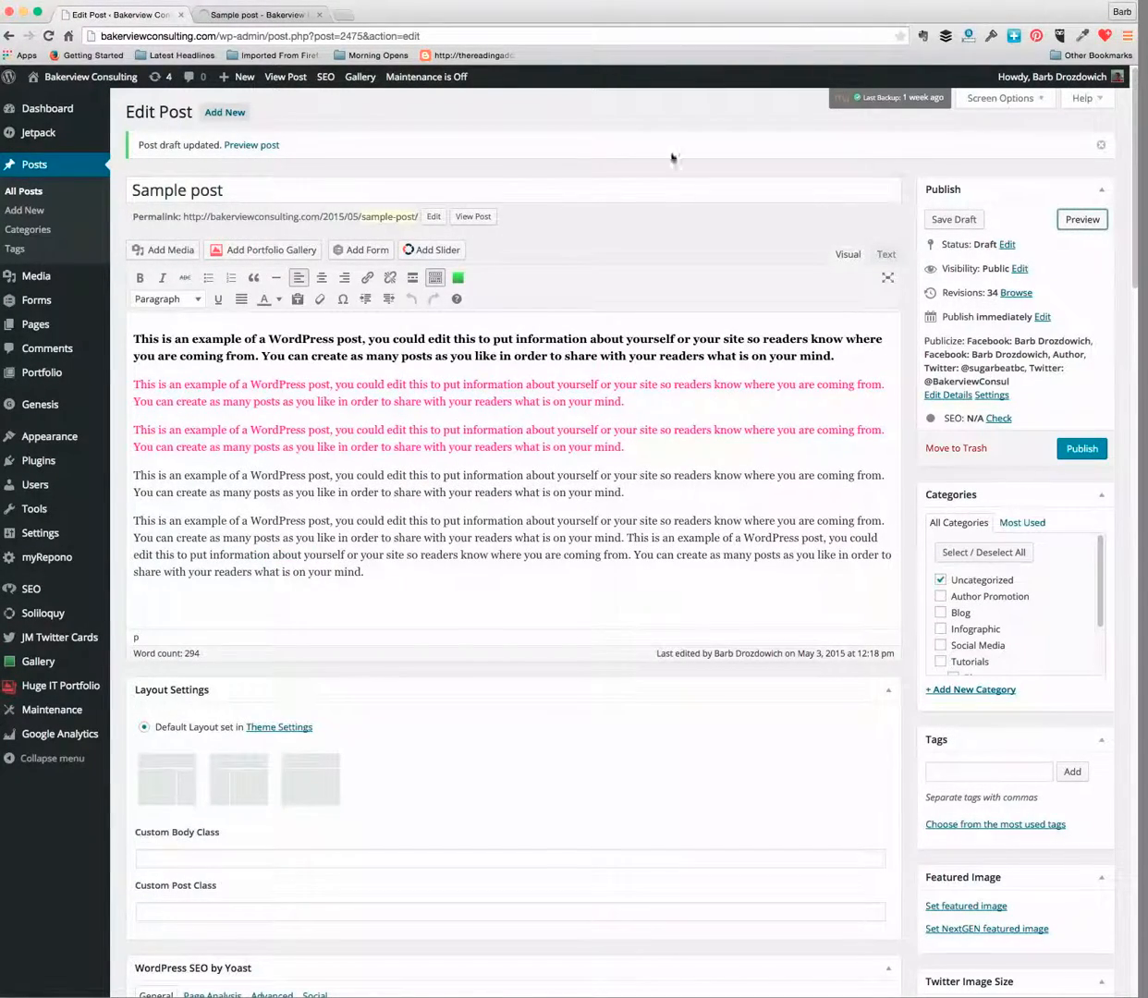
{"action": "left_click", "coordinate": [249, 15]}
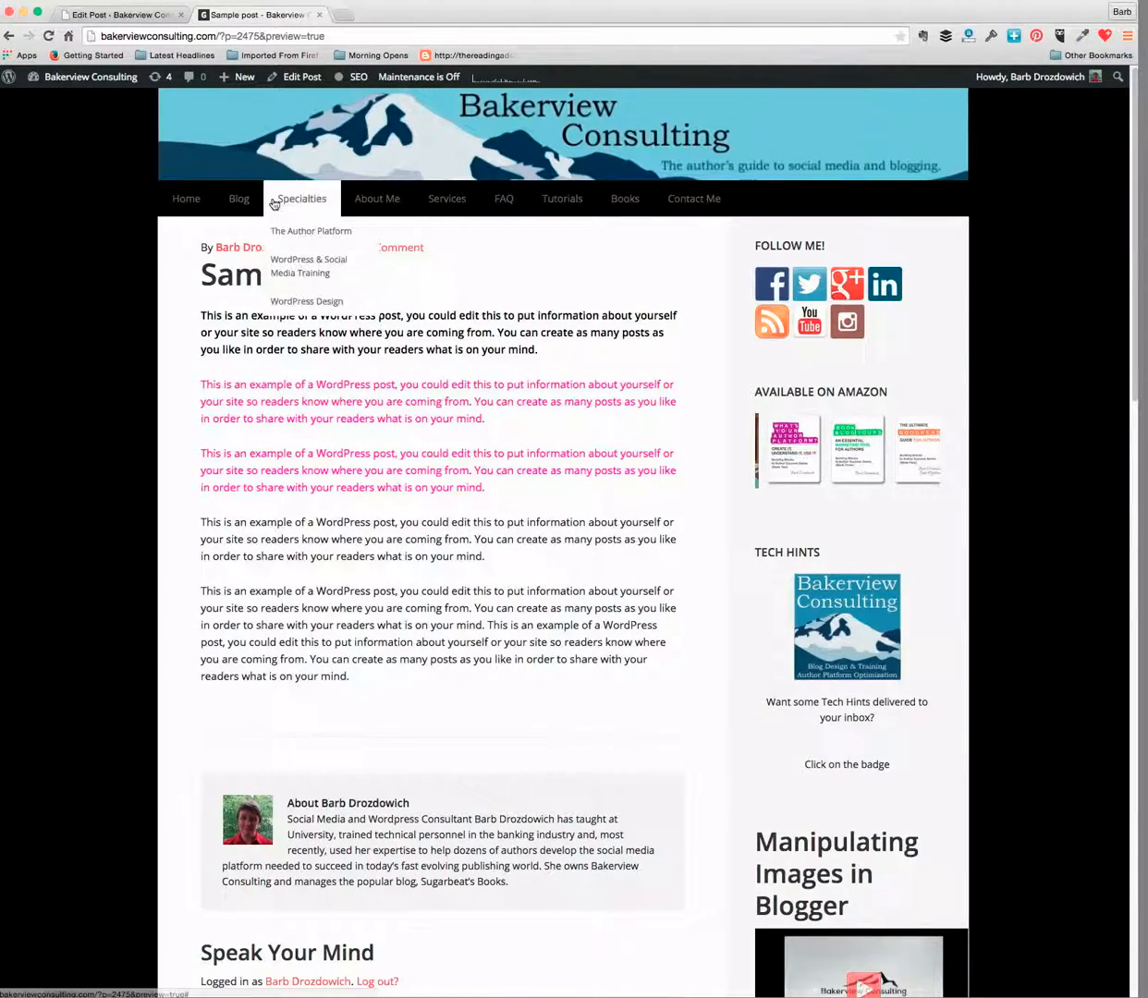
{"action": "left_click", "coordinate": [119, 15]}
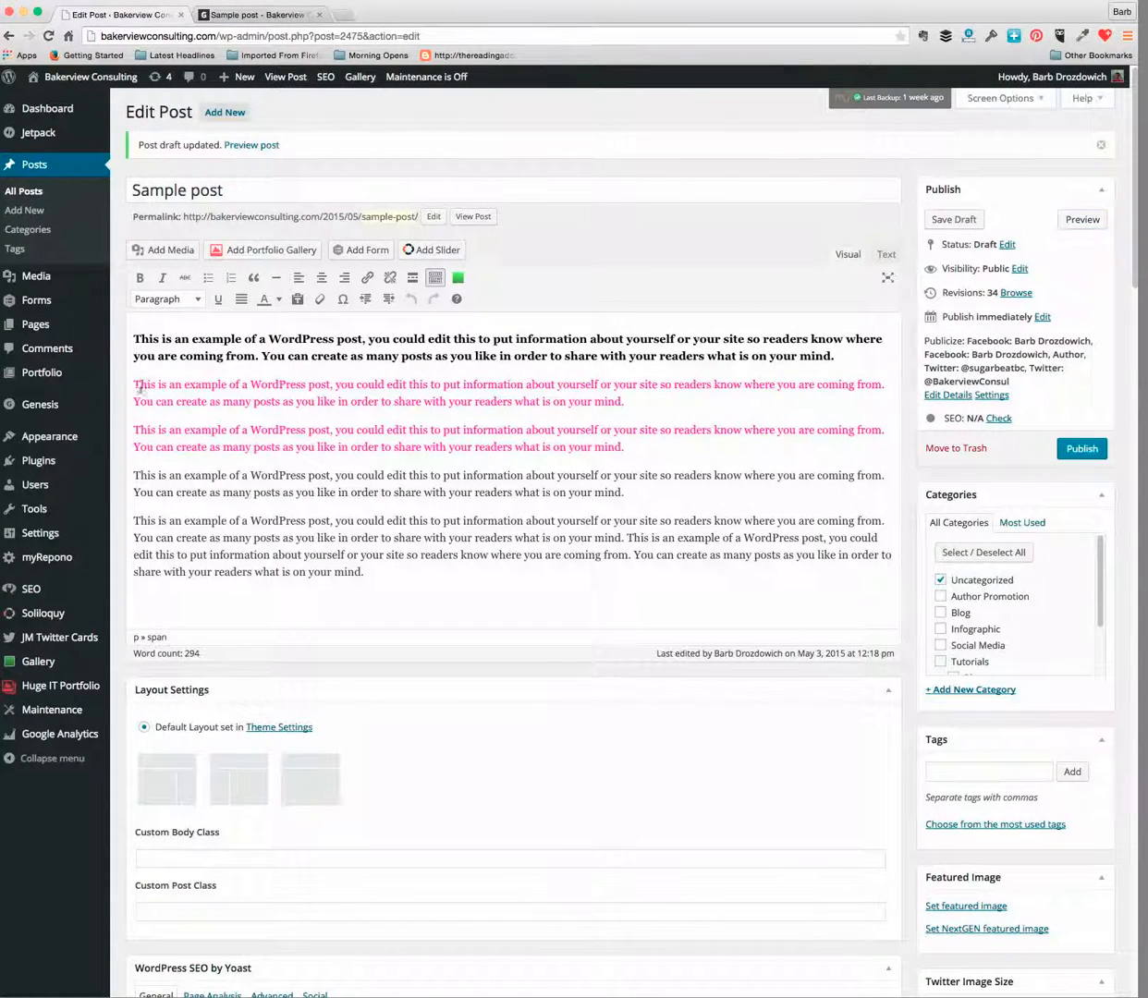
- Set the text color of the second and third paragraphs back to black
{"action": "left_click_drag", "start_coordinate": [130, 388], "coordinate": [622, 448]}
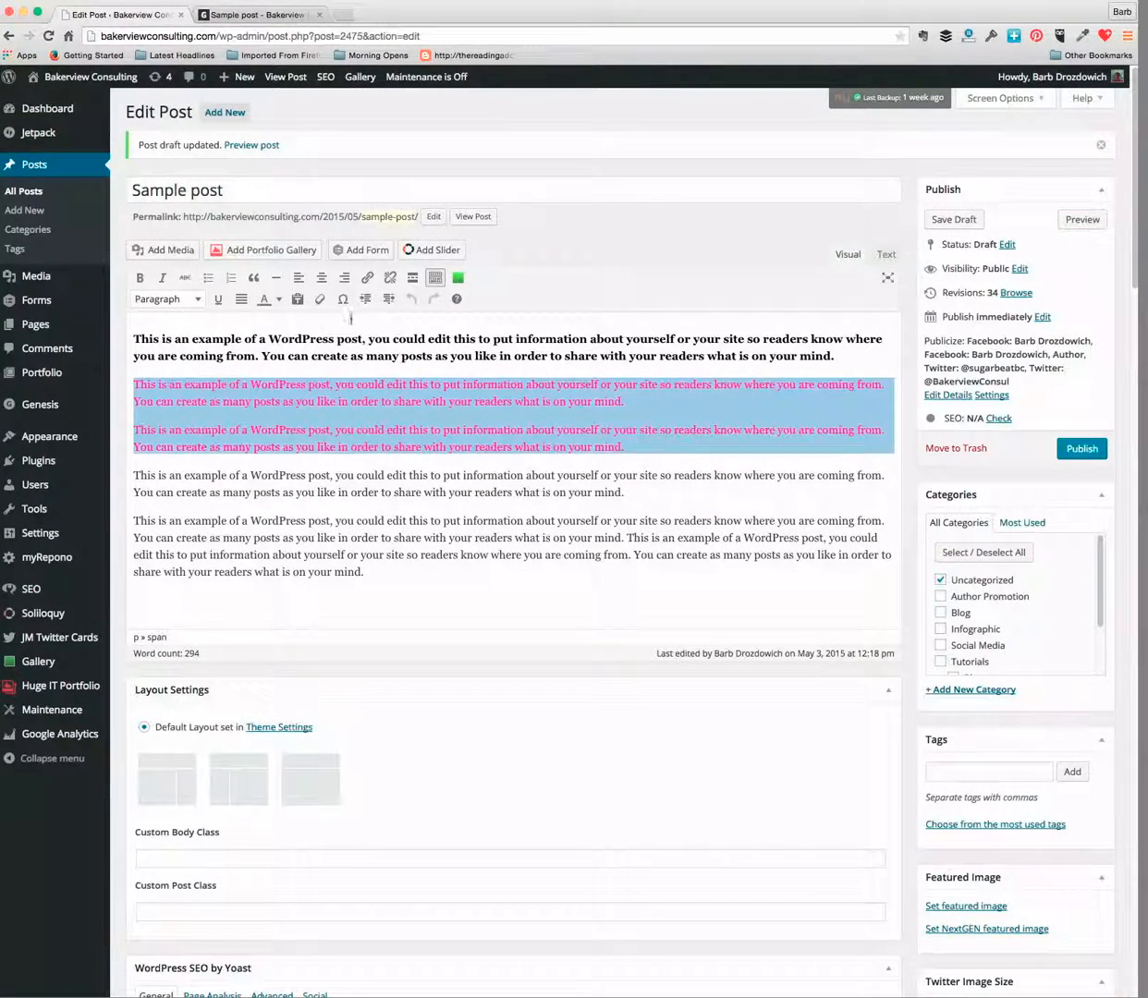
{"action": "left_click", "coordinate": [279, 300]}
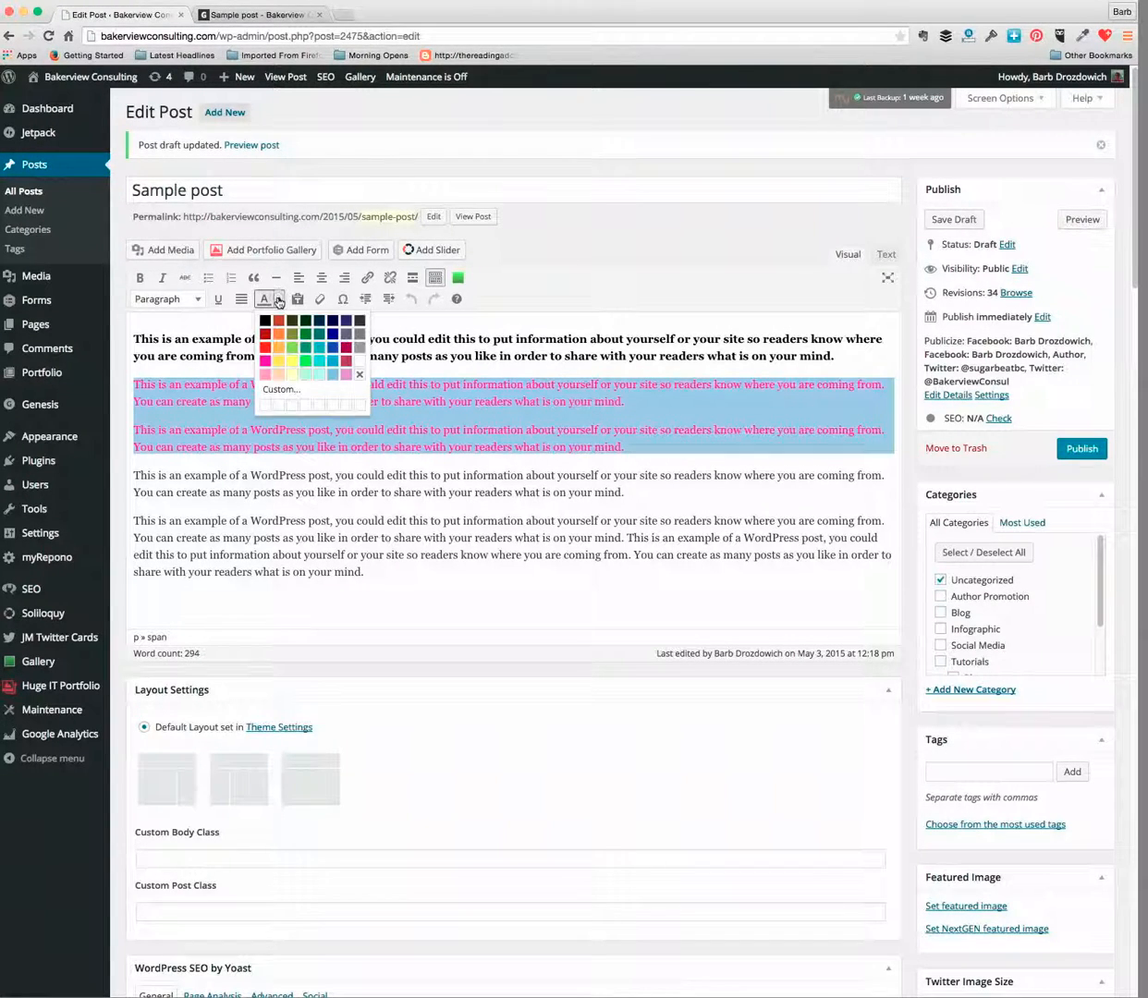
{"action": "left_click", "coordinate": [264, 320]}
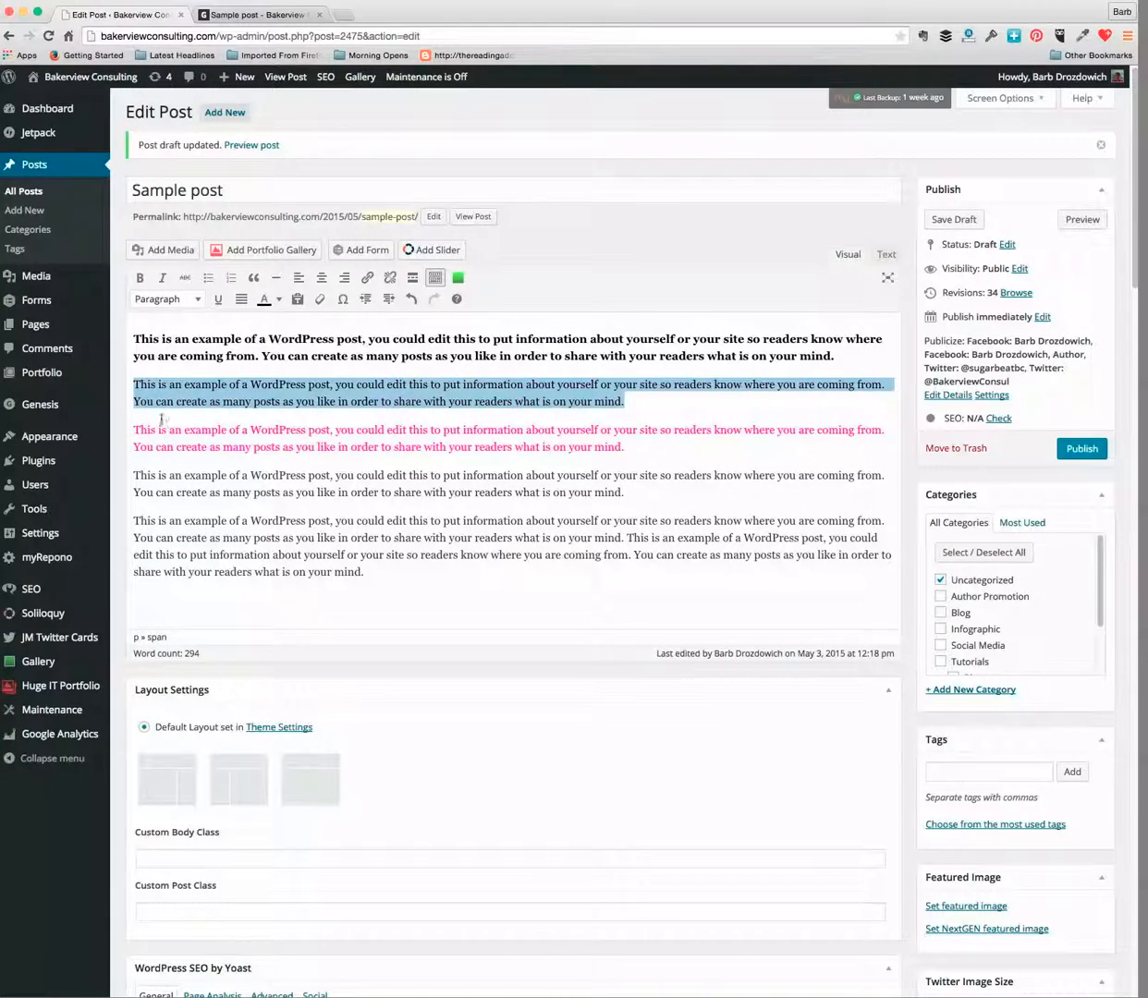
{"action": "left_click_drag", "start_coordinate": [131, 430], "coordinate": [635, 431]}
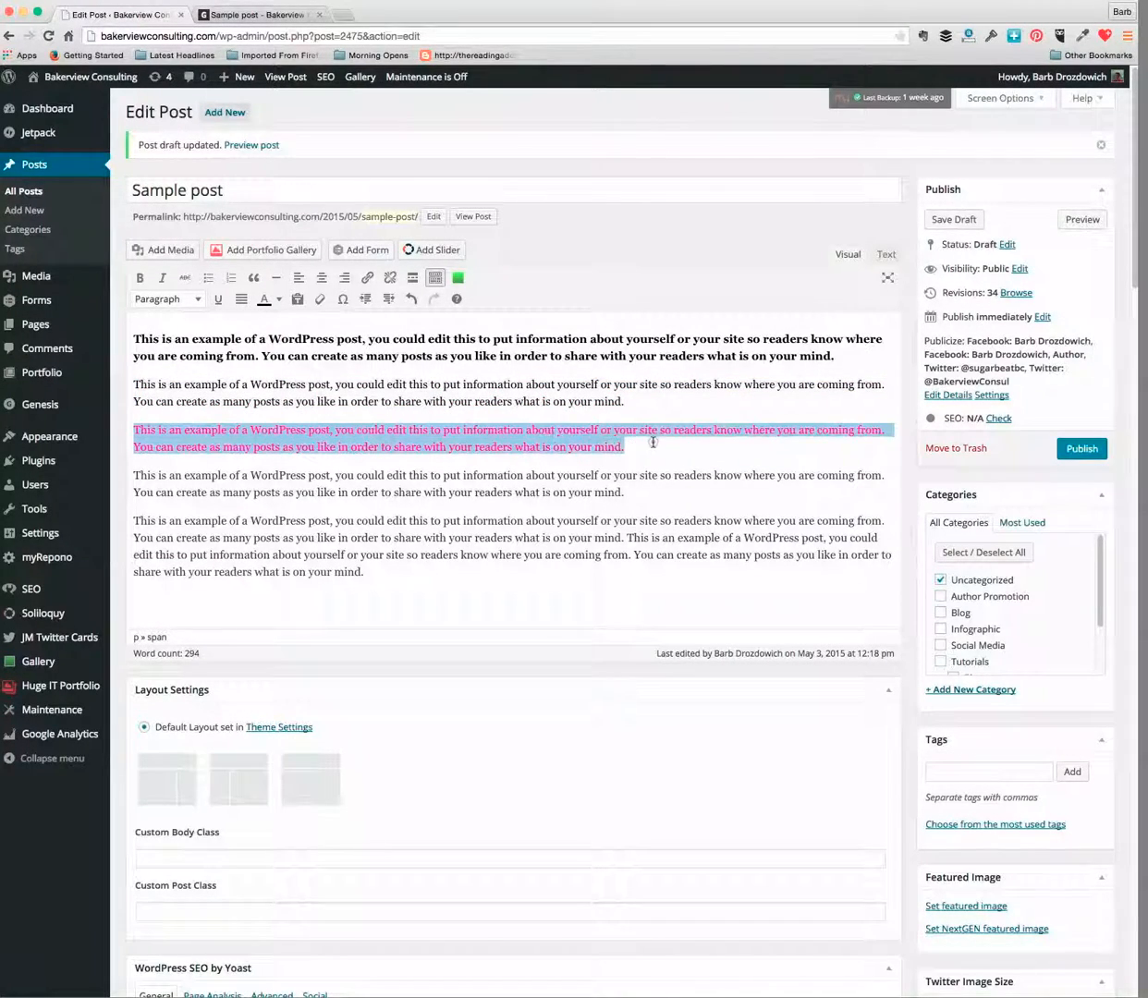
{"action": "left_click", "coordinate": [279, 299]}
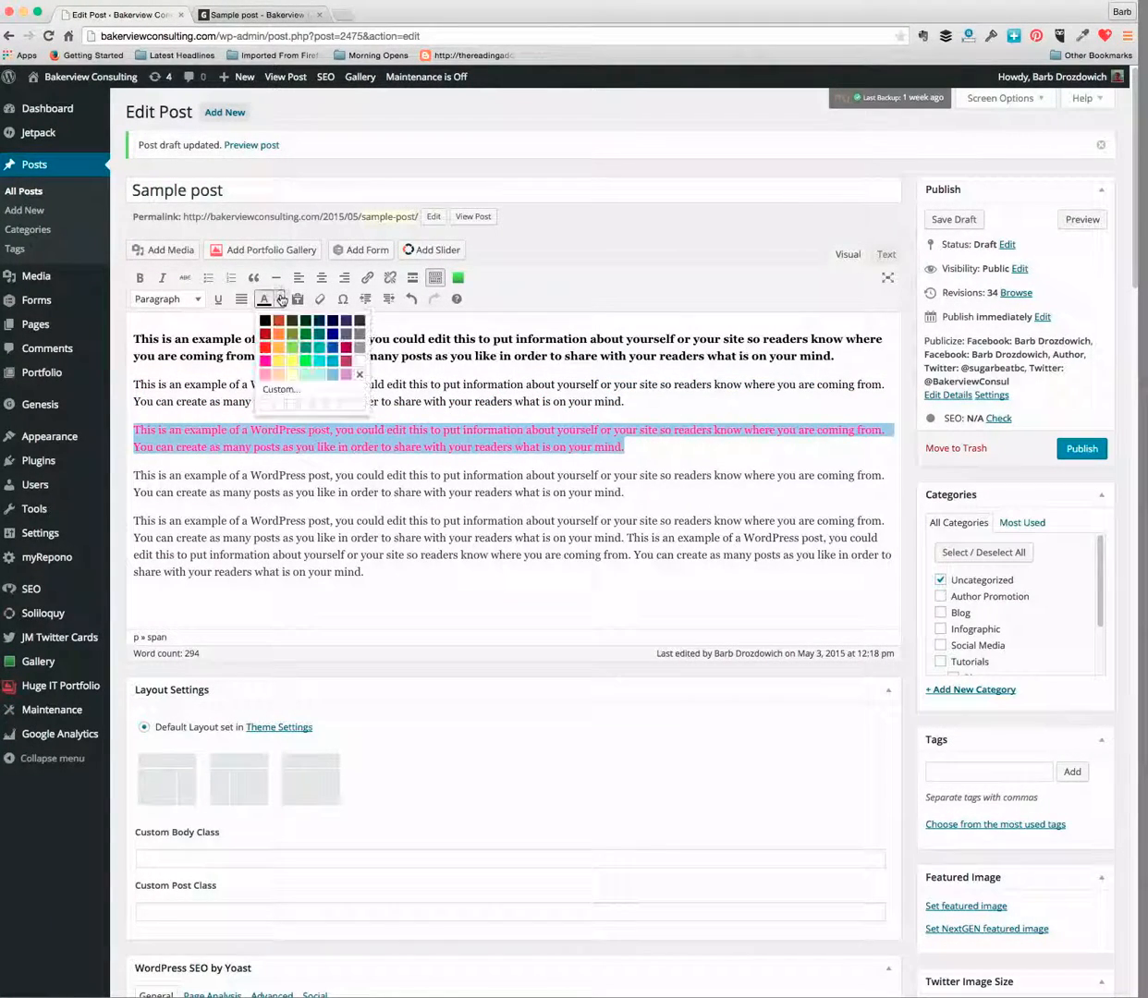
{"action": "left_click", "coordinate": [265, 319]}
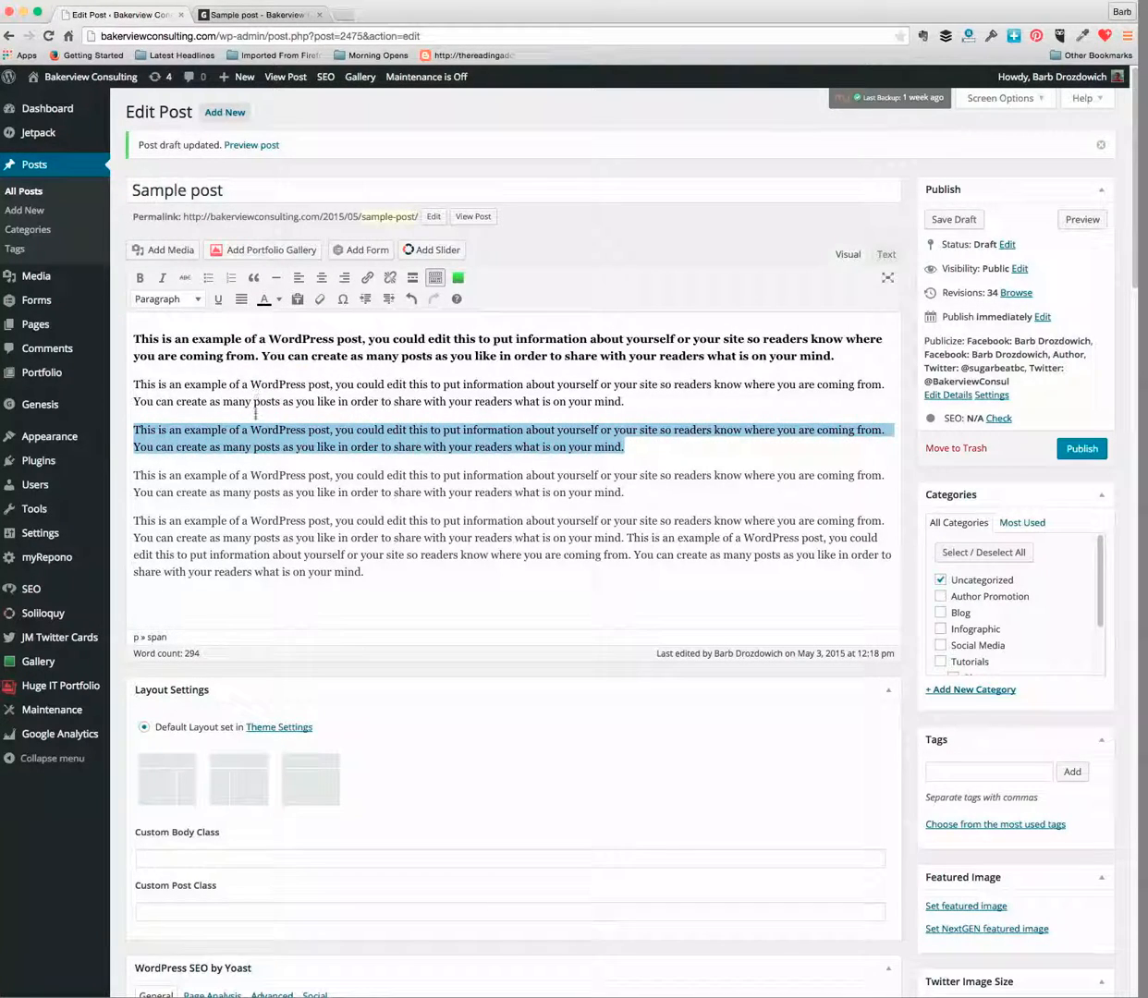
{"action": "left_click", "coordinate": [255, 484]}
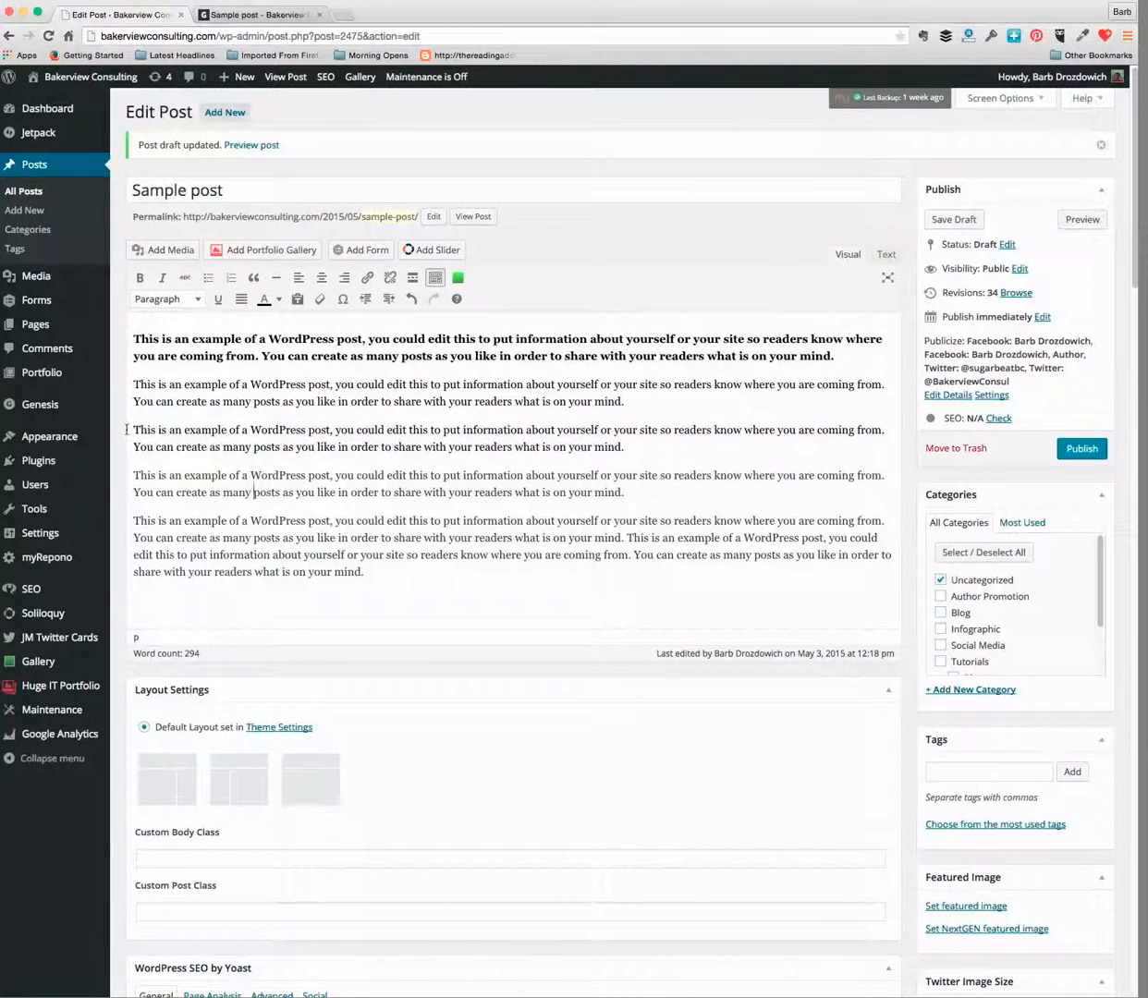
- Format the third paragraph as Heading 2
{"action": "left_click_drag", "start_coordinate": [132, 429], "coordinate": [625, 446]}
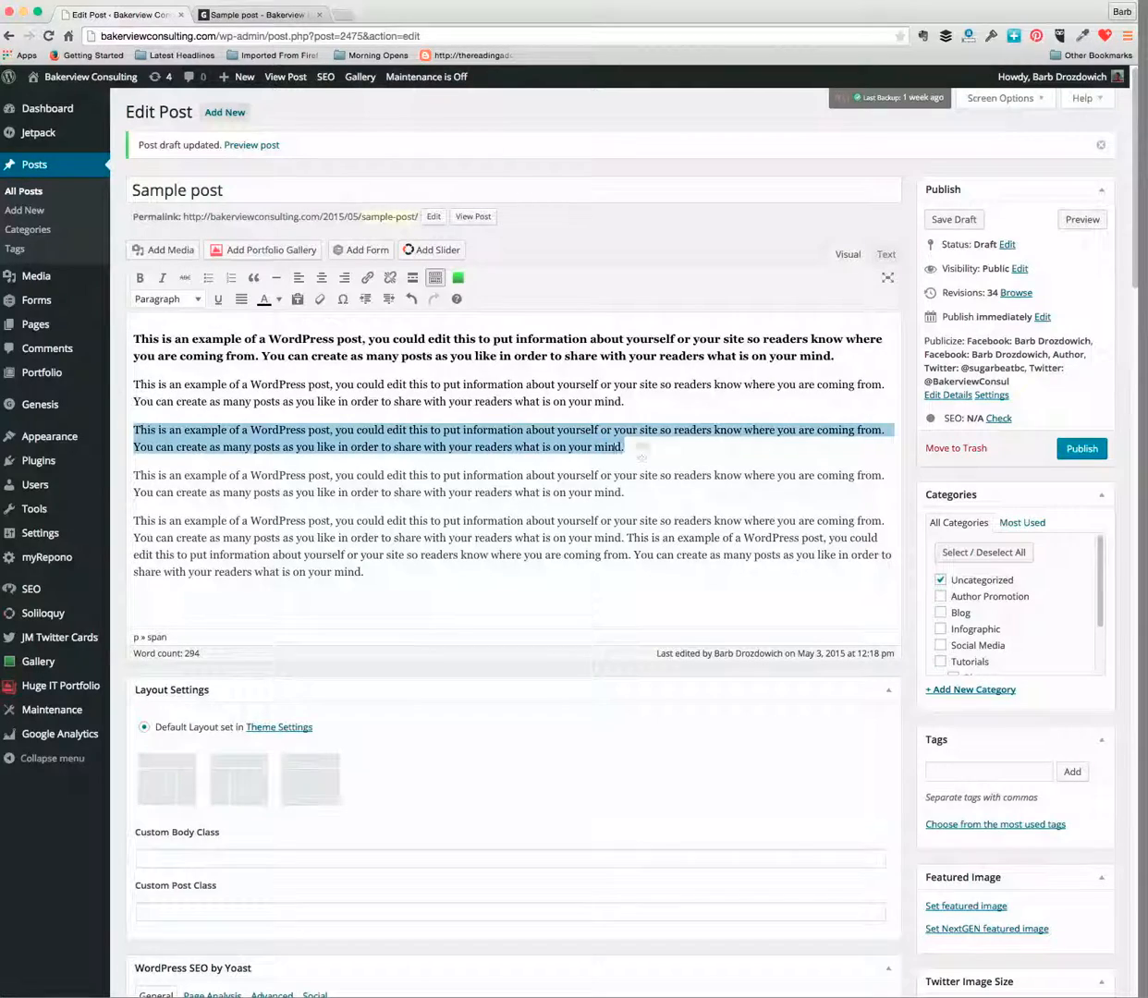
{"action": "left_click", "coordinate": [197, 299]}
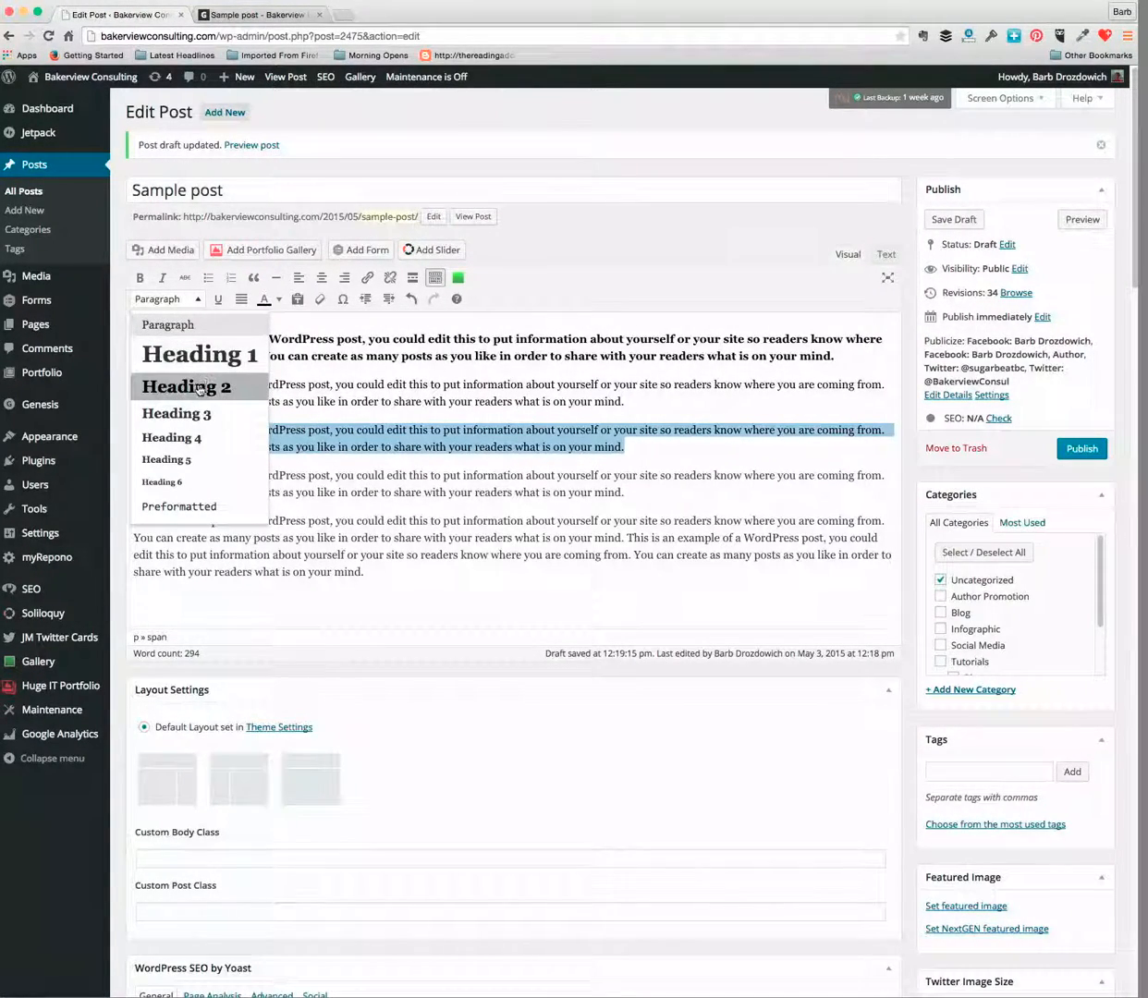
{"action": "left_click", "coordinate": [199, 389]}
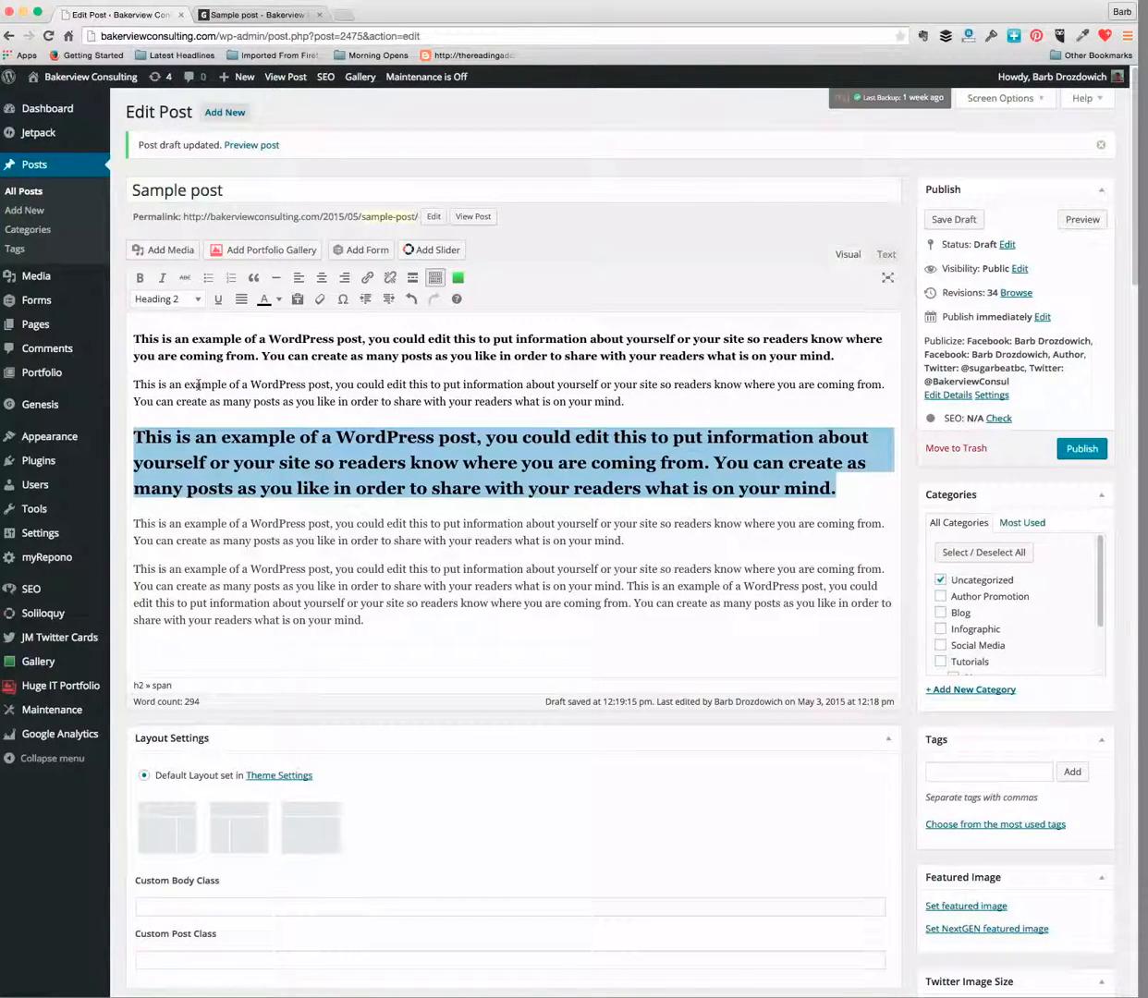
- Save the draft and check the Heading 2 paragraph in the post preview before returning to the editor
{"action": "left_click", "coordinate": [939, 220]}
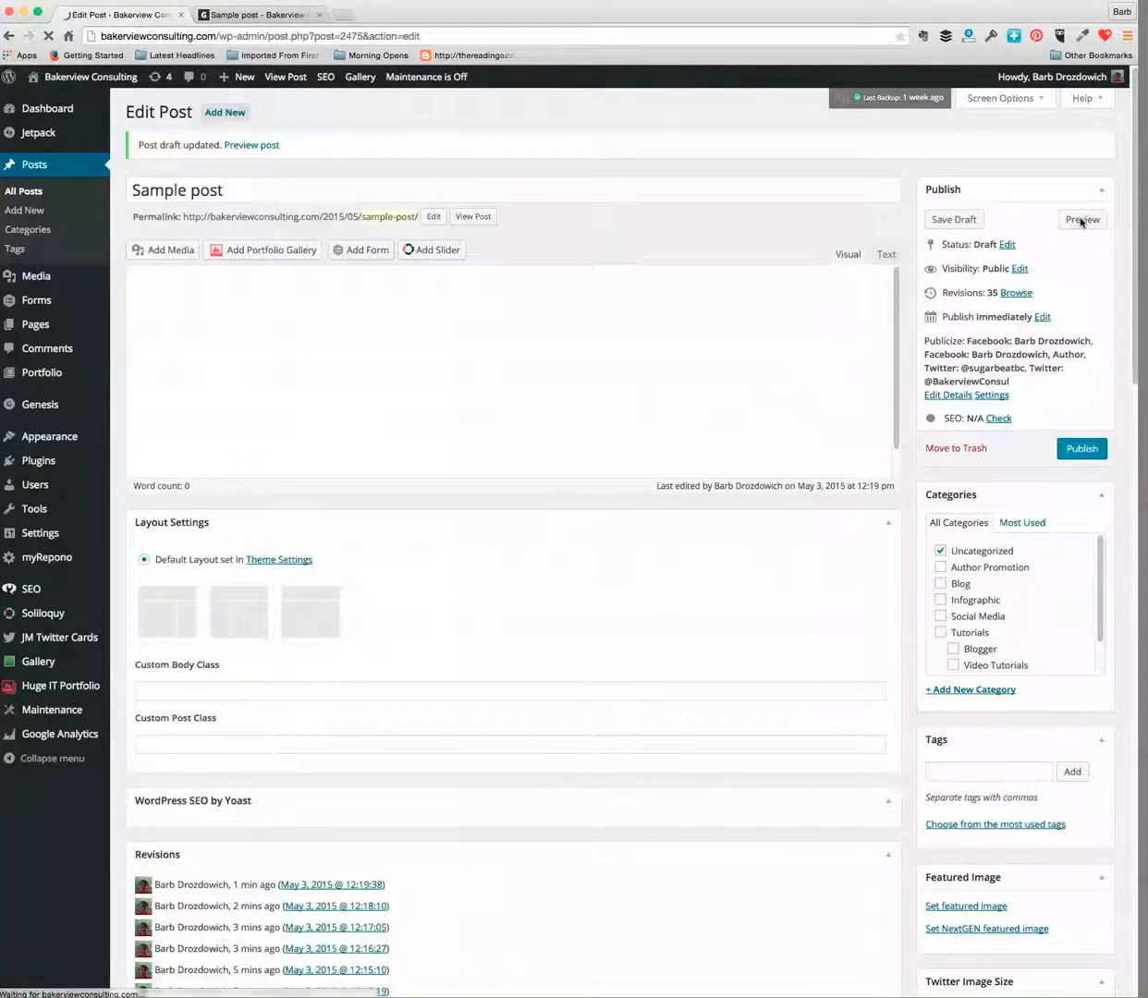
{"action": "left_click", "coordinate": [1082, 220]}
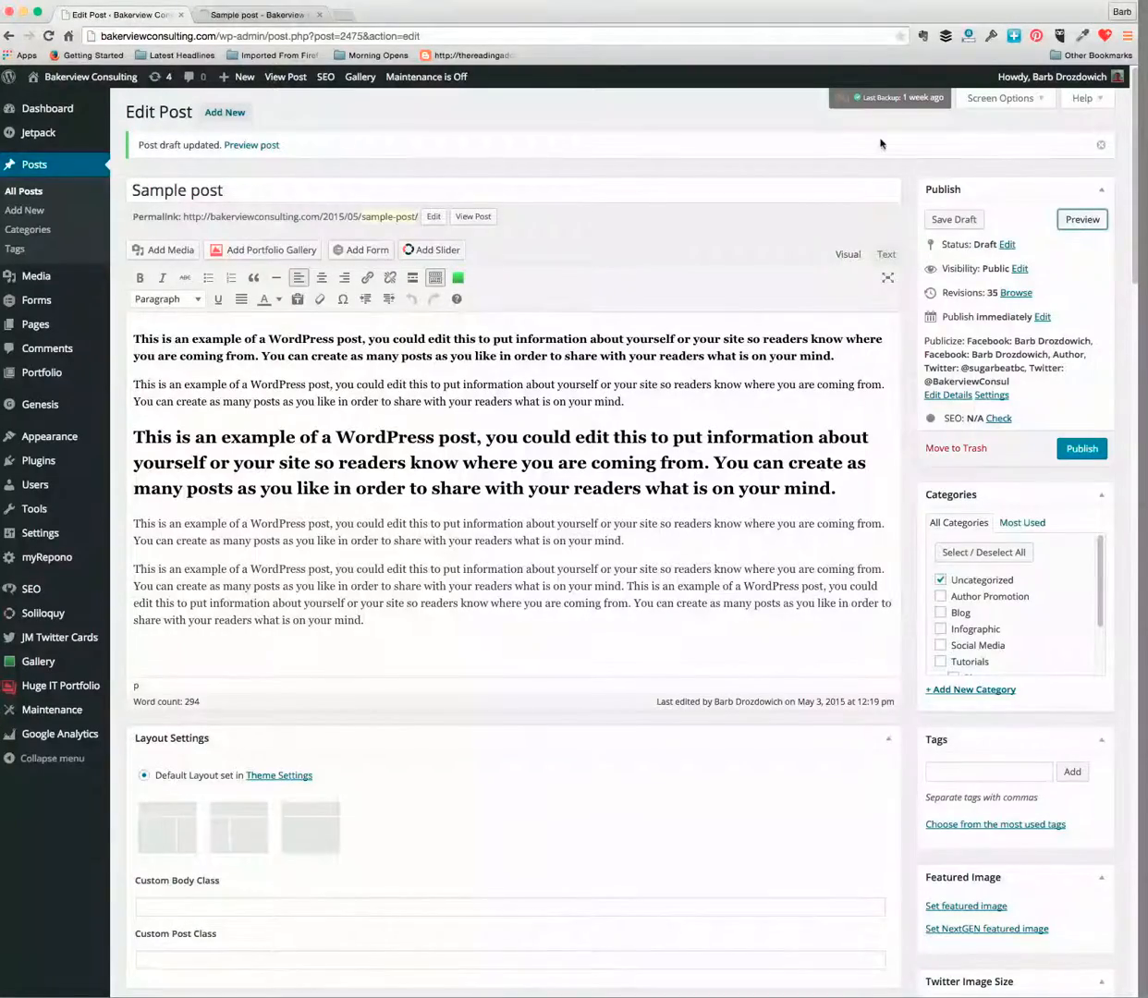
{"action": "left_click", "coordinate": [236, 15]}
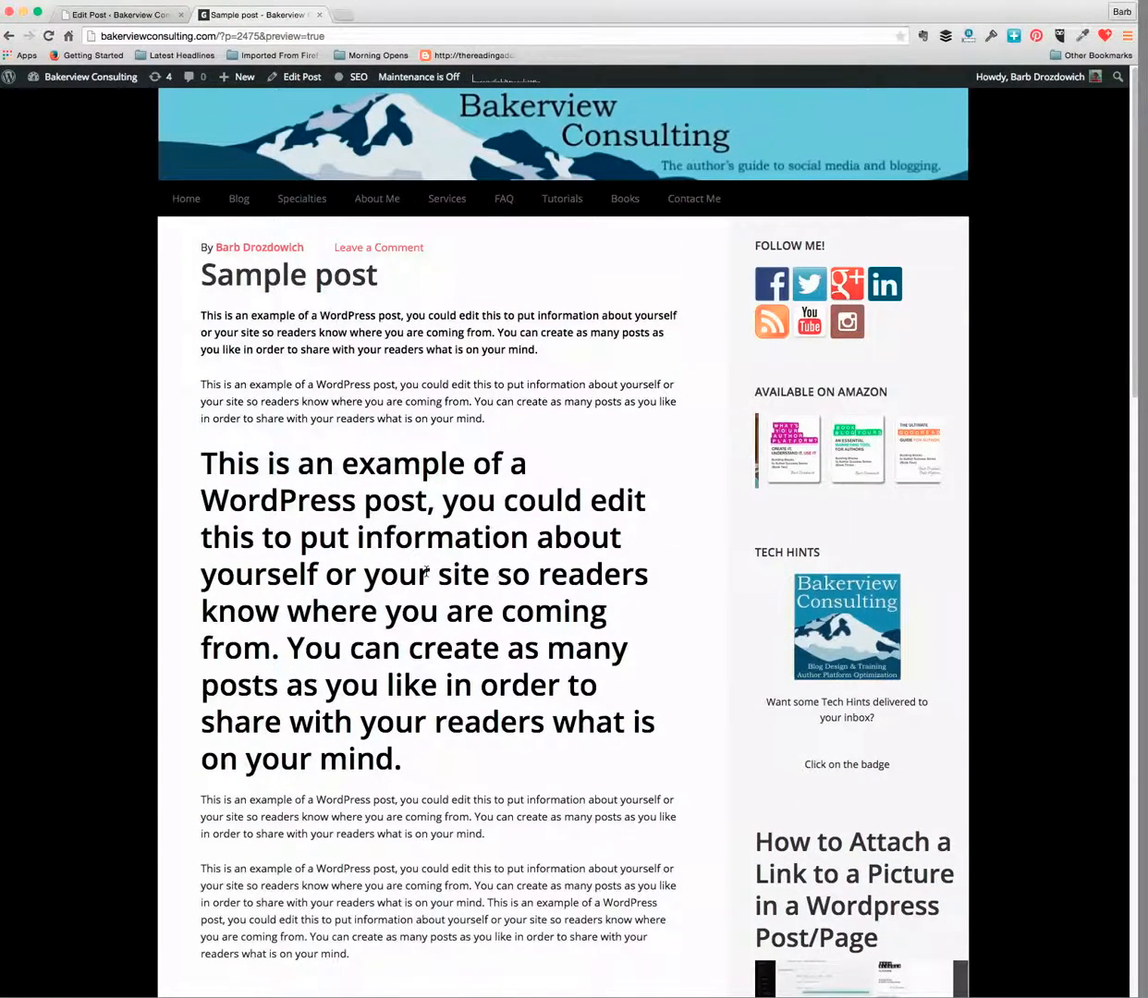
{"action": "left_click", "coordinate": [141, 17]}
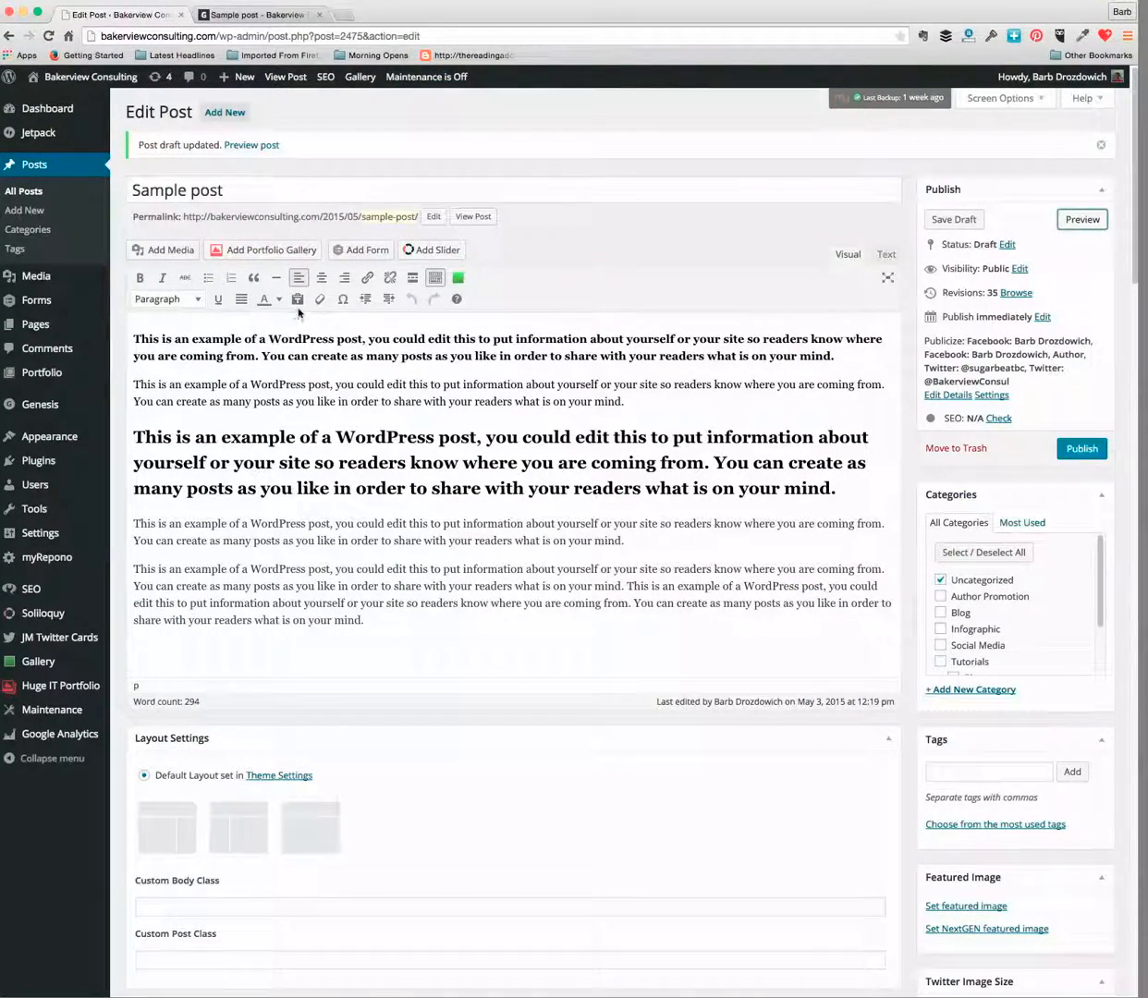
- Insert a heart (♥) and a downward arrow (↓) special character at the end of the second paragraph
{"action": "left_click", "coordinate": [626, 401]}
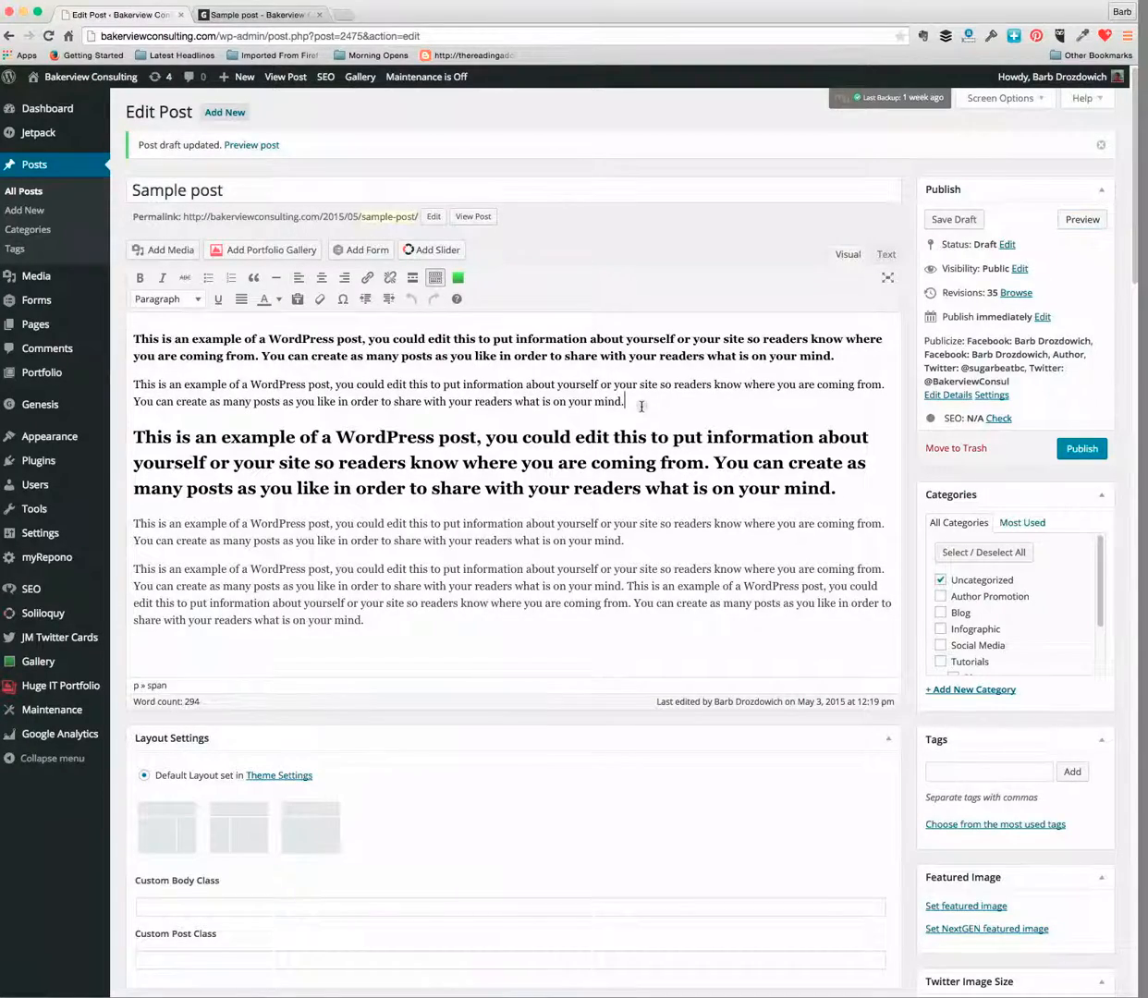
{"action": "left_click", "coordinate": [342, 300]}
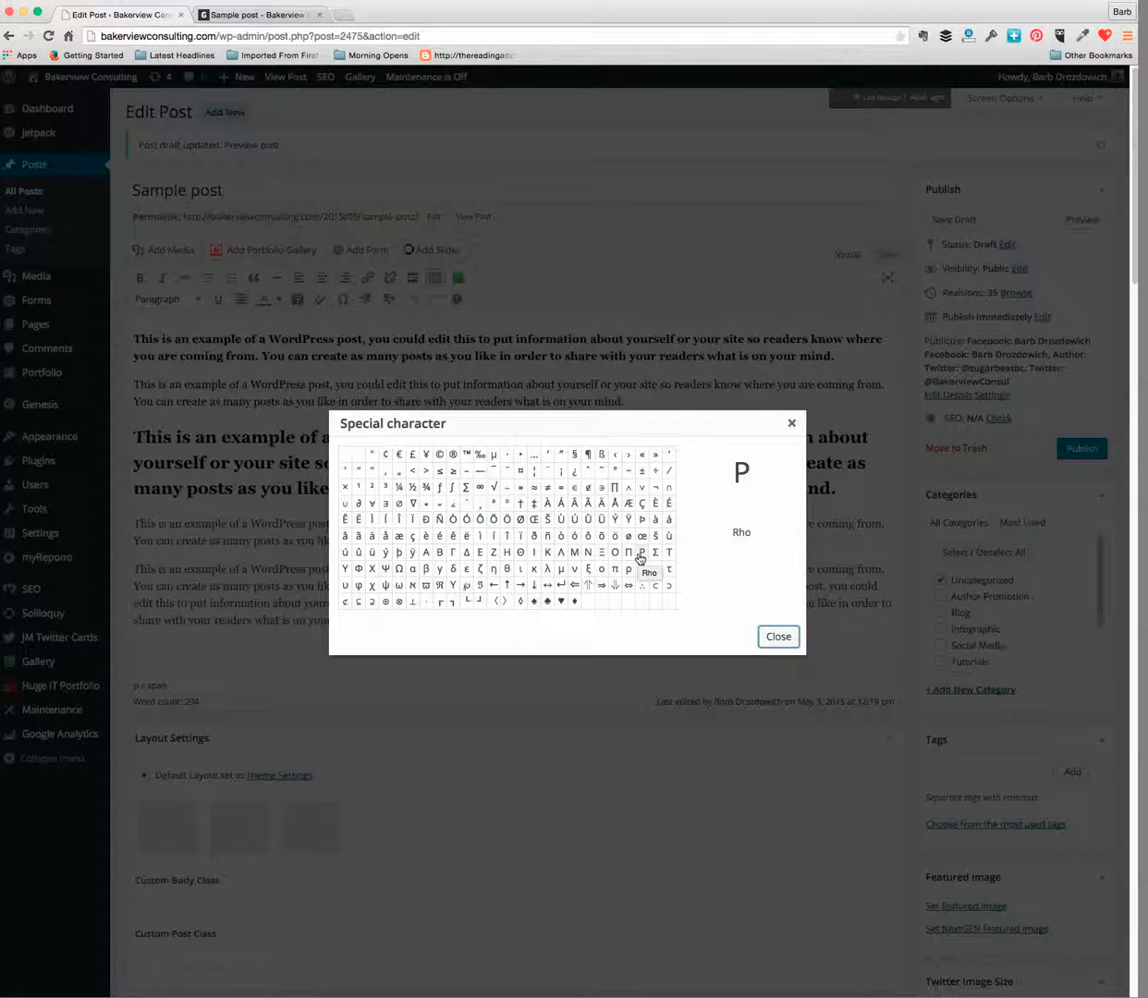
{"action": "left_click", "coordinate": [564, 602]}
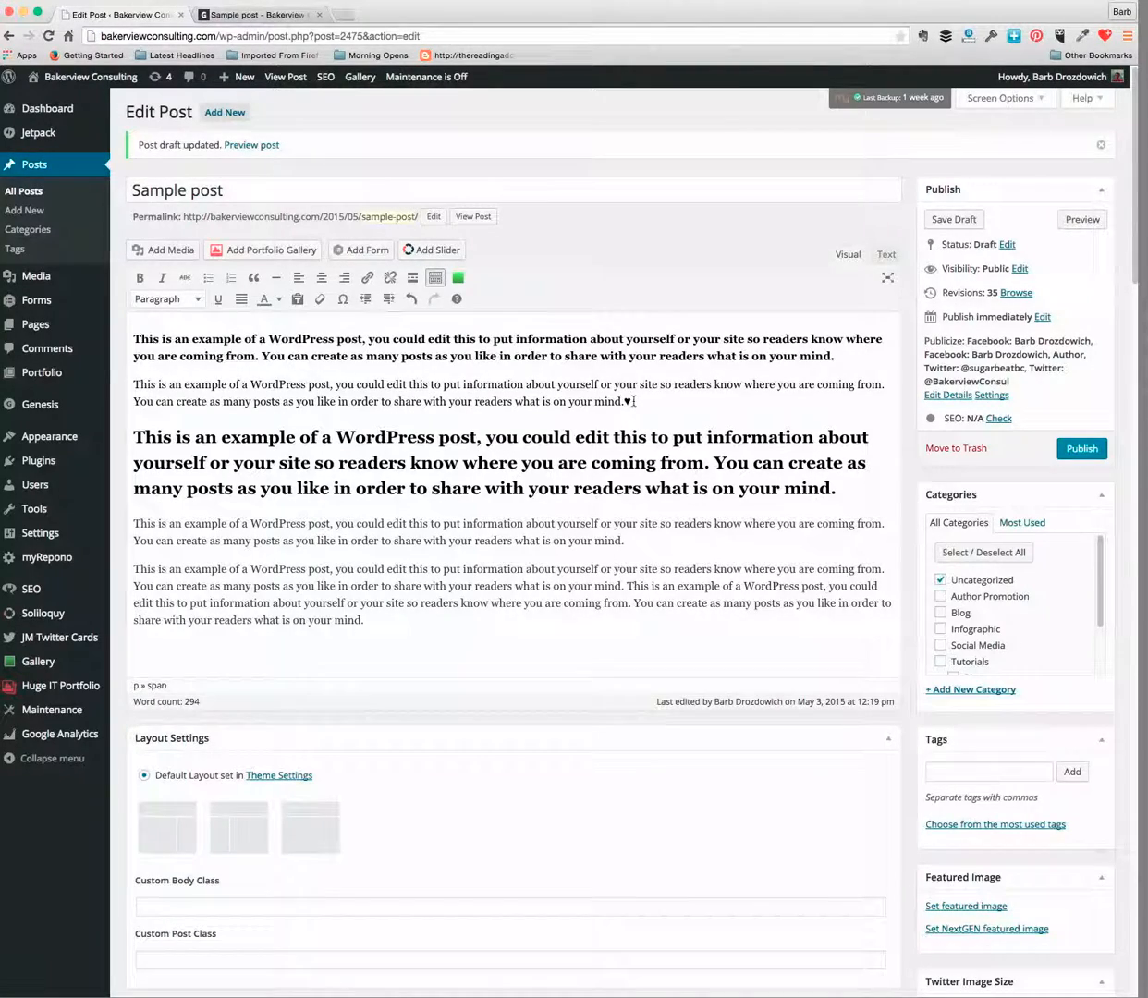
{"action": "left_click", "coordinate": [341, 298]}
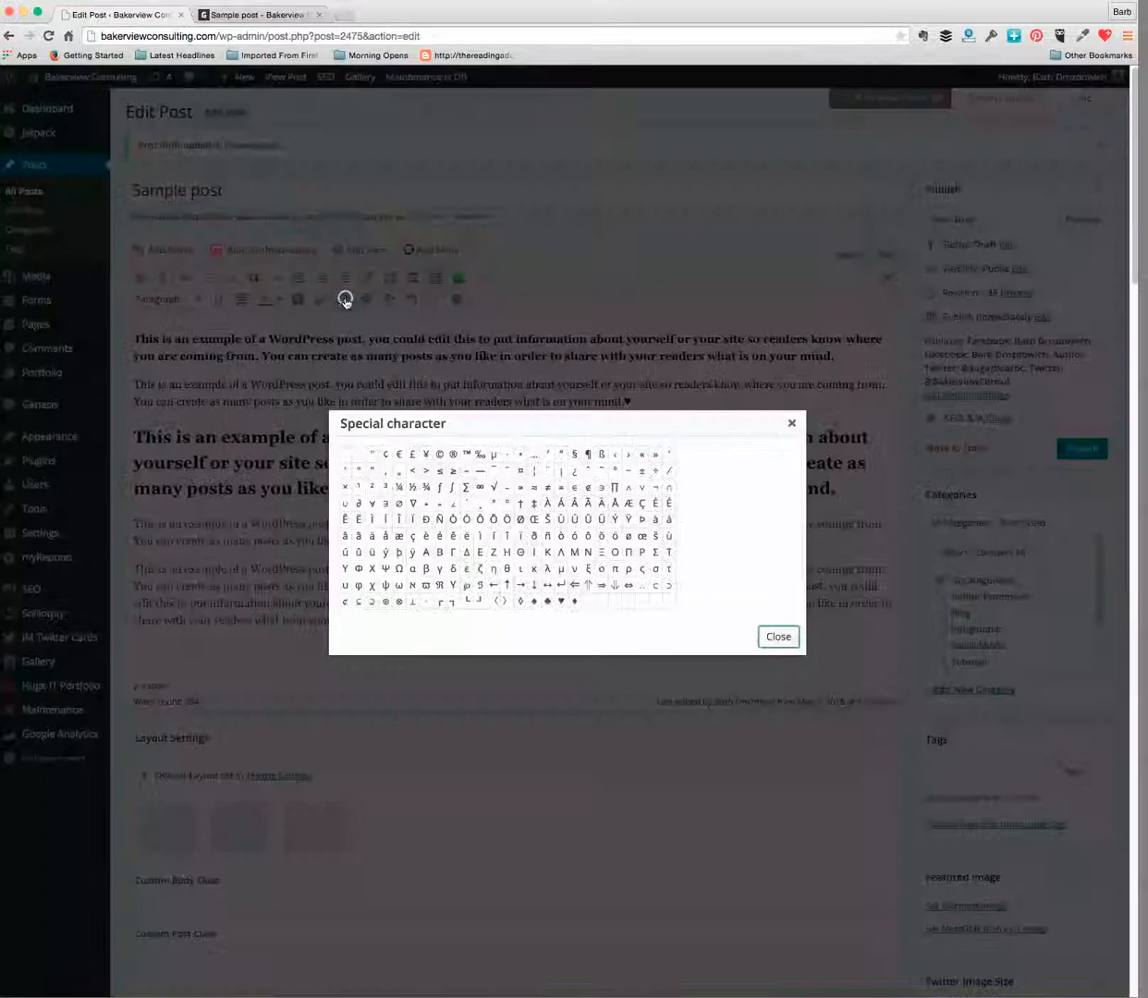
{"action": "left_click", "coordinate": [536, 586]}
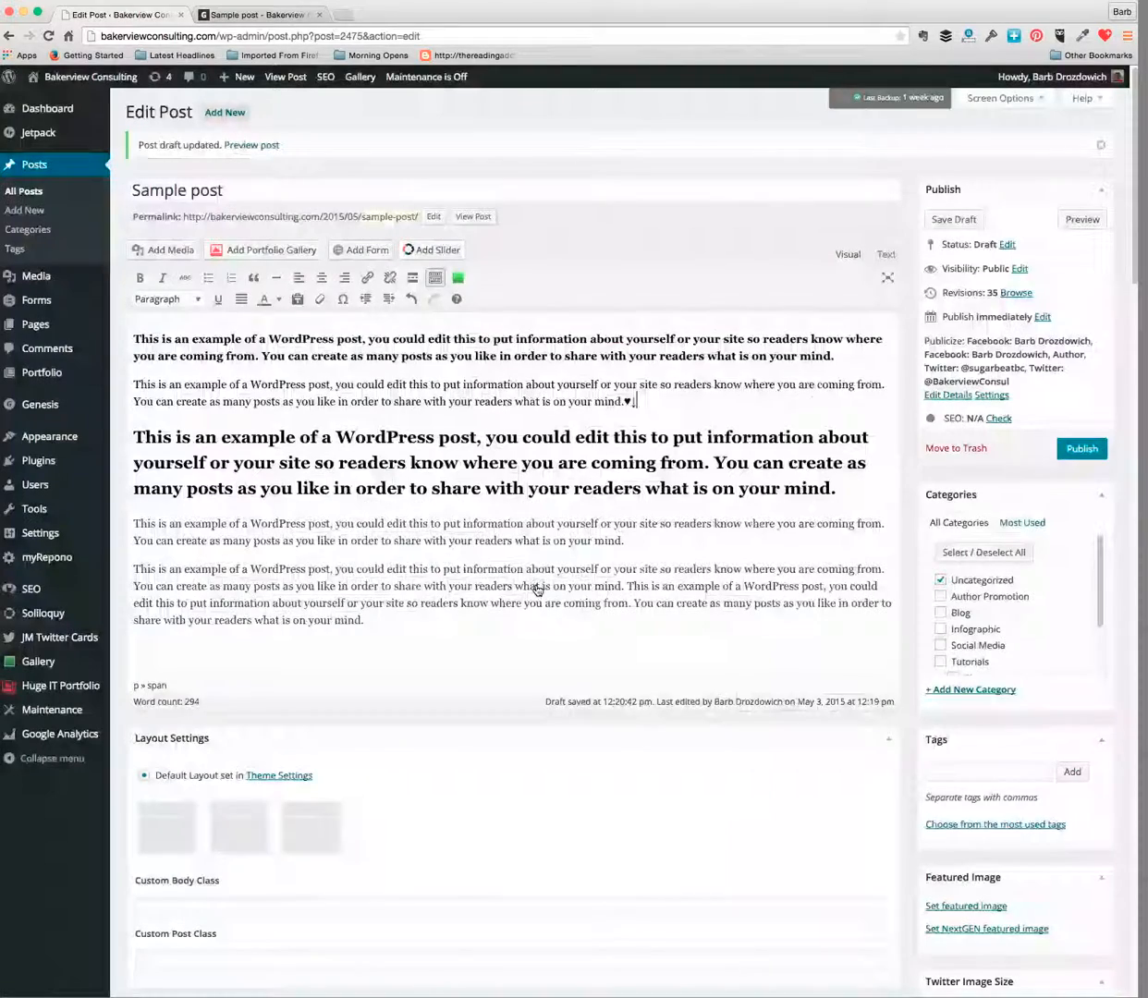